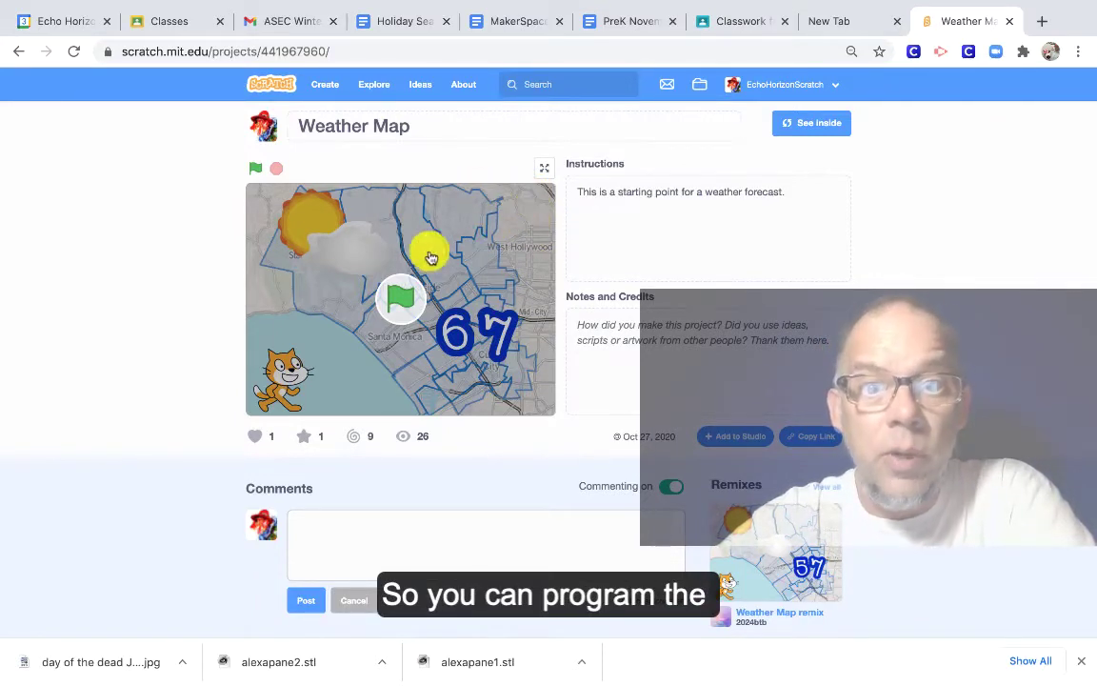
Start the Weather Map animation with the green flag on the Scratch stage.
{"action": "left_click", "coordinate": [396, 300]}
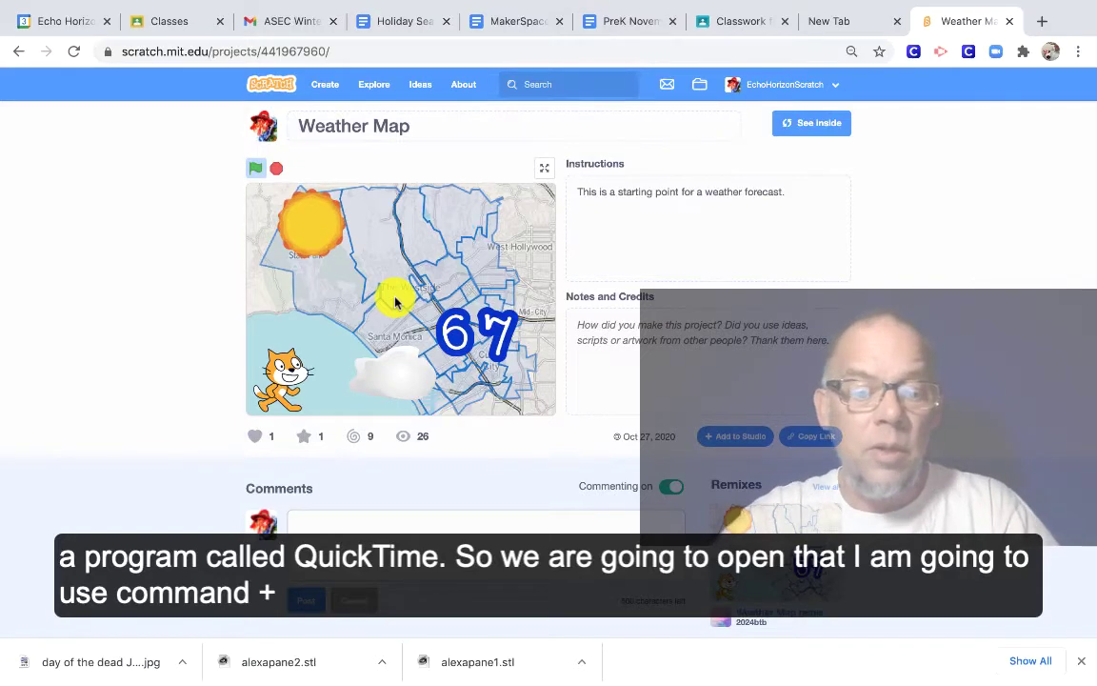
Launch QuickTime Player through Spotlight search.
{"action": "key", "text": "super+space"}
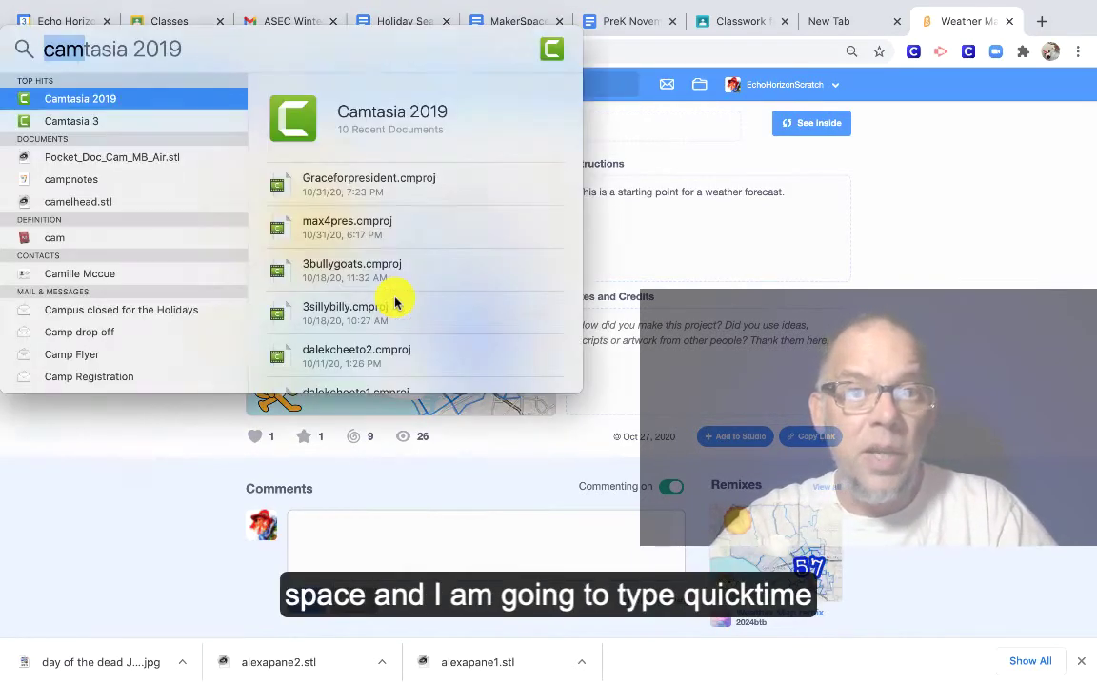
{"action": "type", "text": "qui"}
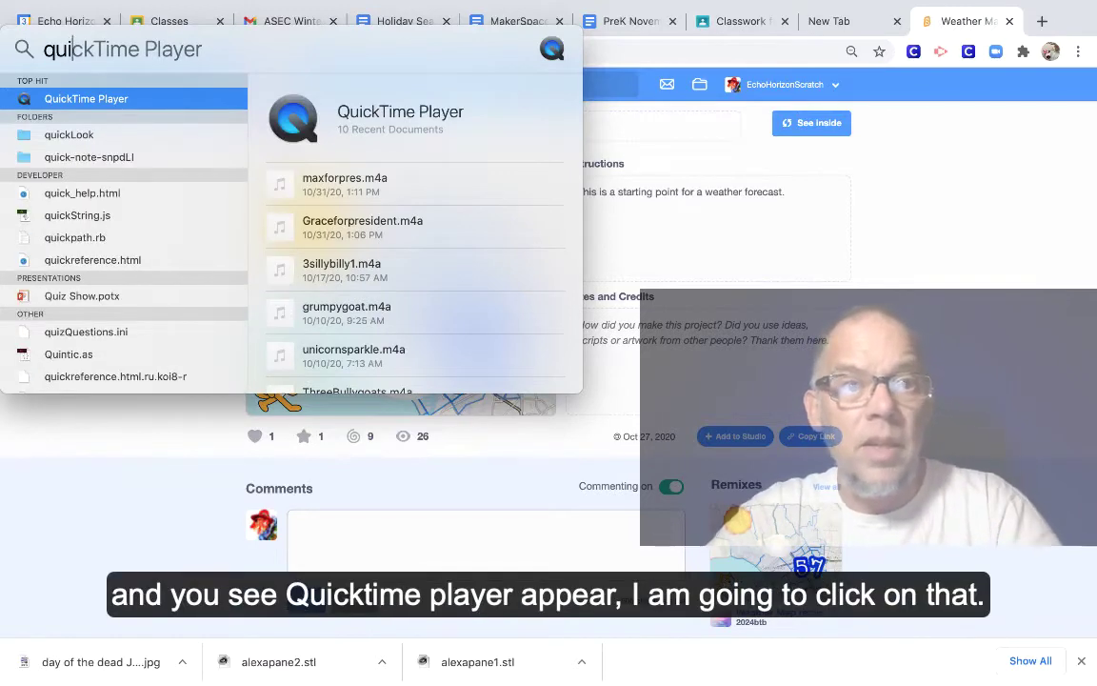
{"action": "key", "text": "Return"}
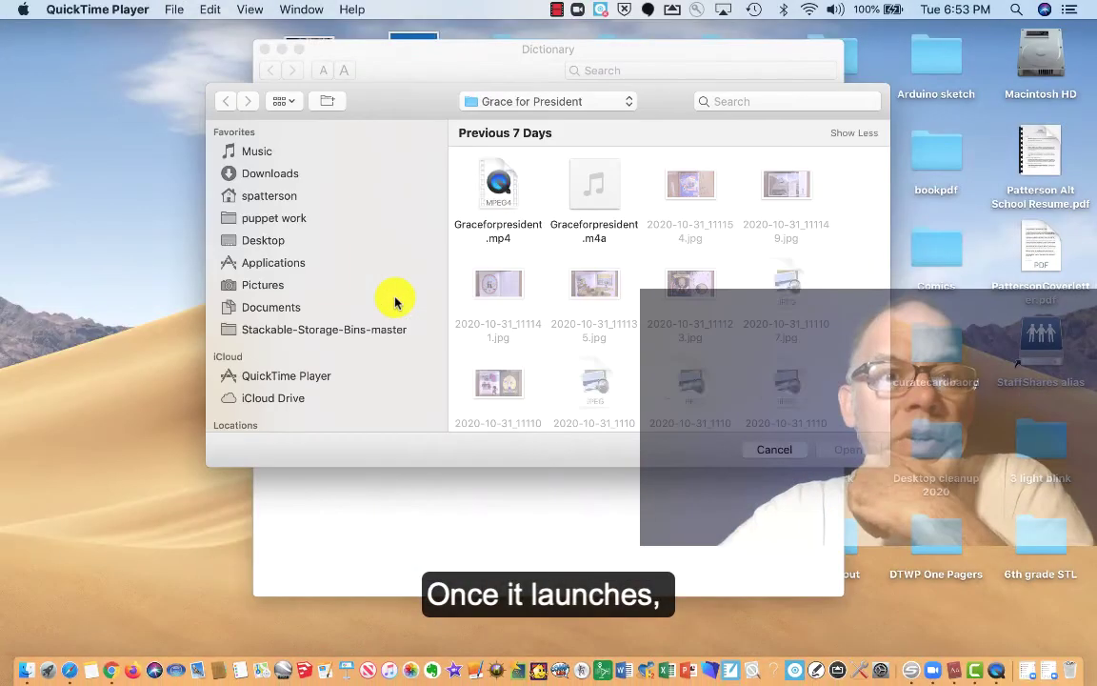
Start a new full-screen screen recording with Internal Microphone selected.
{"action": "left_click", "coordinate": [182, 10]}
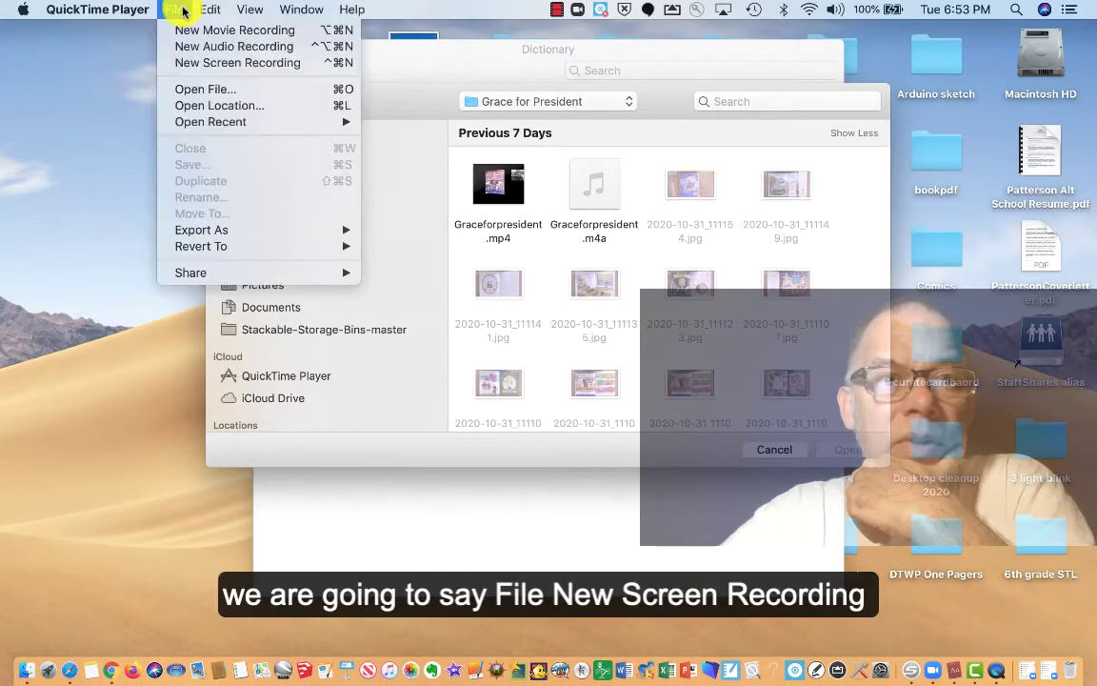
{"action": "left_click", "coordinate": [197, 62]}
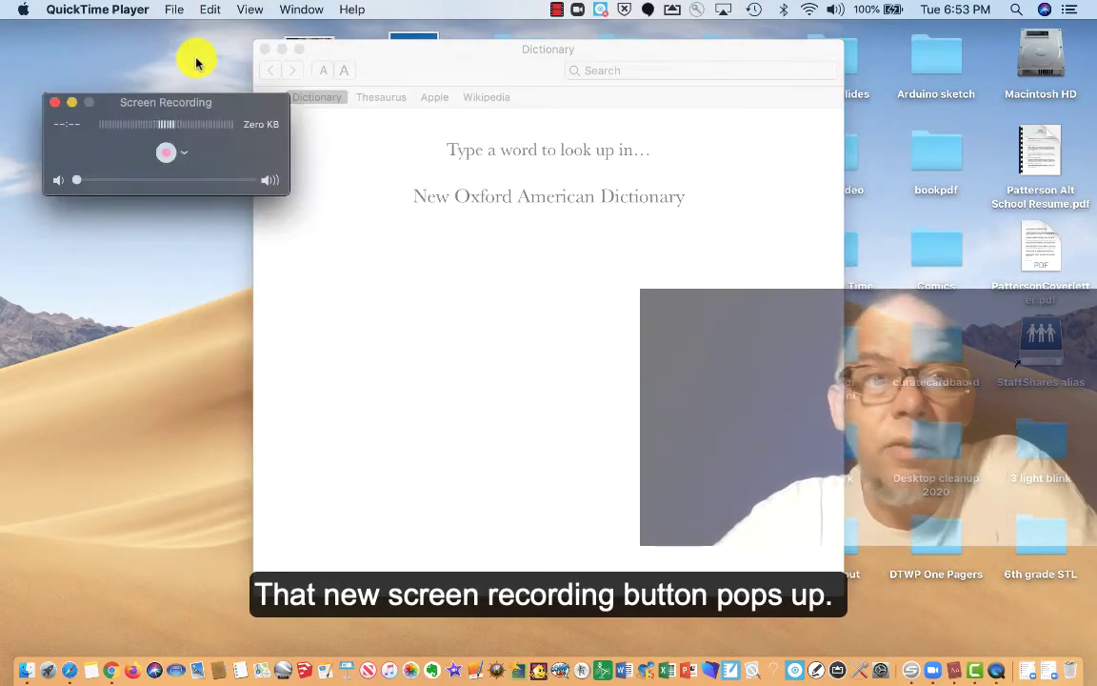
{"action": "left_click", "coordinate": [182, 154]}
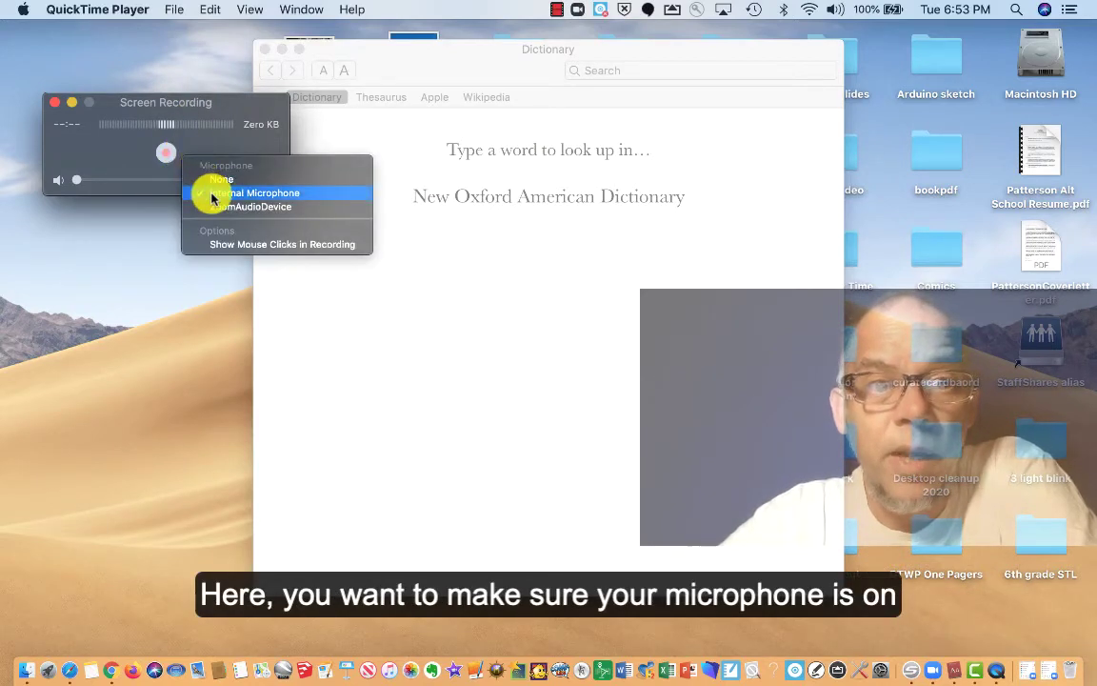
{"action": "left_click", "coordinate": [163, 155]}
{"action": "left_click", "coordinate": [165, 158]}
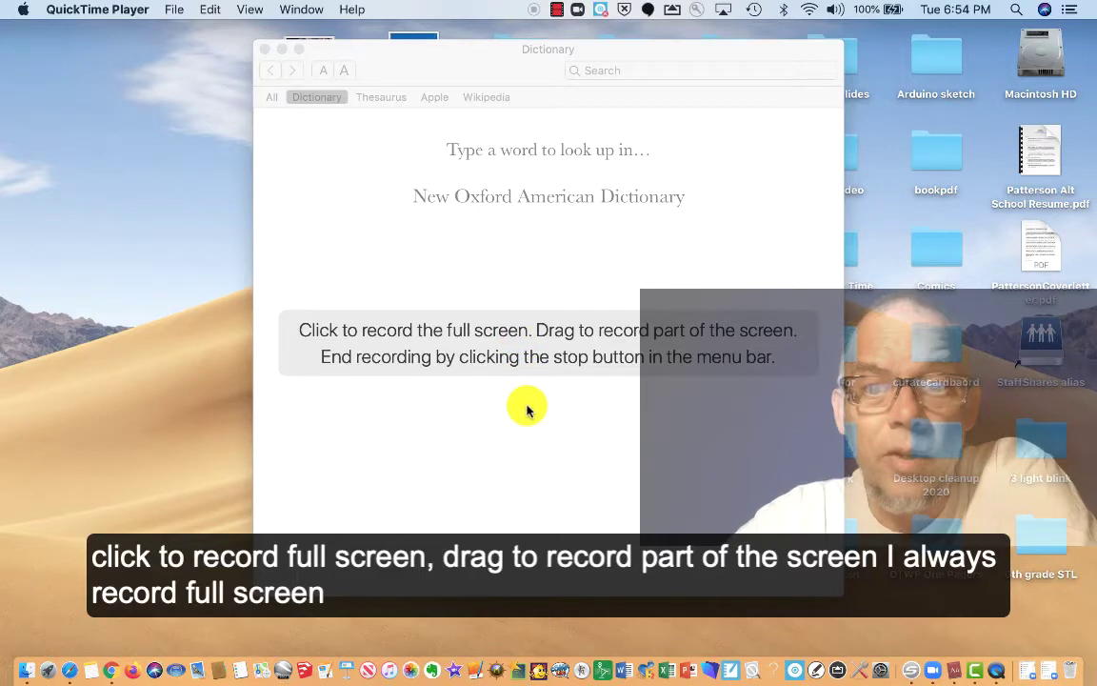
{"action": "left_click", "coordinate": [535, 252]}
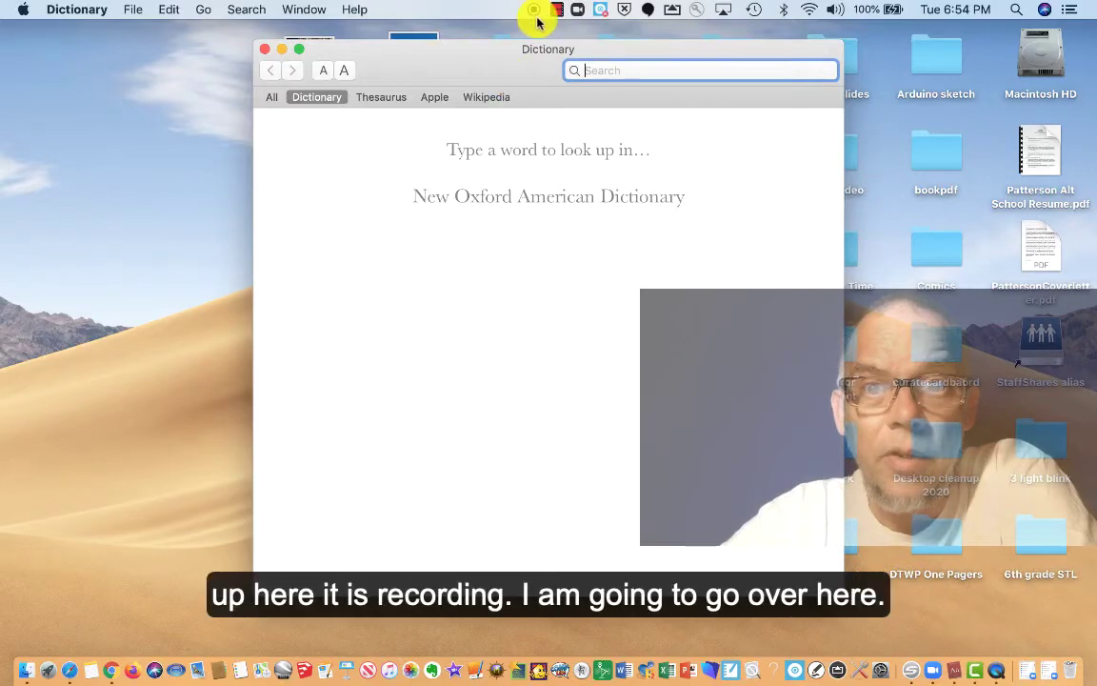
In the Chrome space, run the Scratch stage full-screen from the green flag, then stop it.
{"action": "key", "text": "ctrl+Right"}
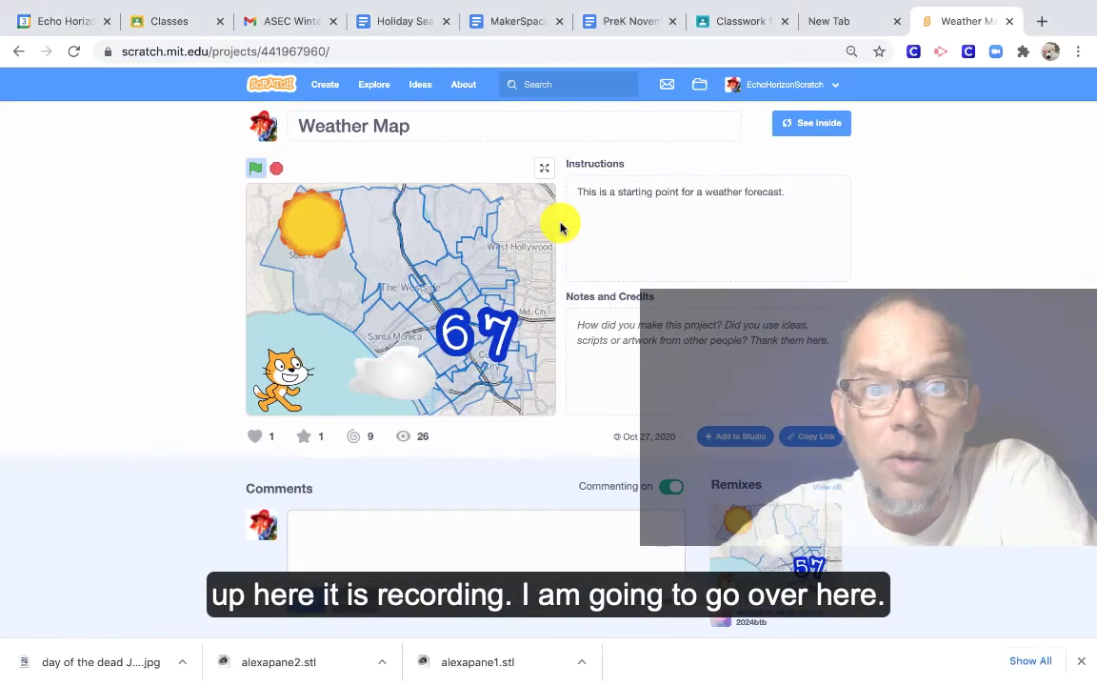
{"action": "left_click", "coordinate": [539, 168]}
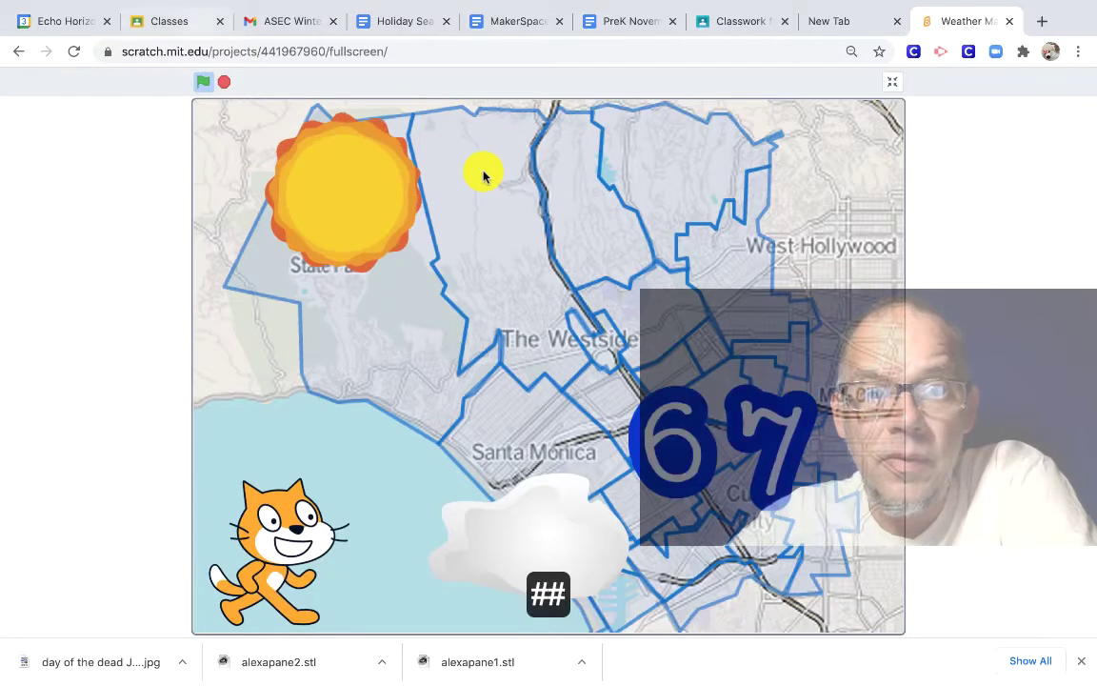
{"action": "left_click", "coordinate": [206, 86]}
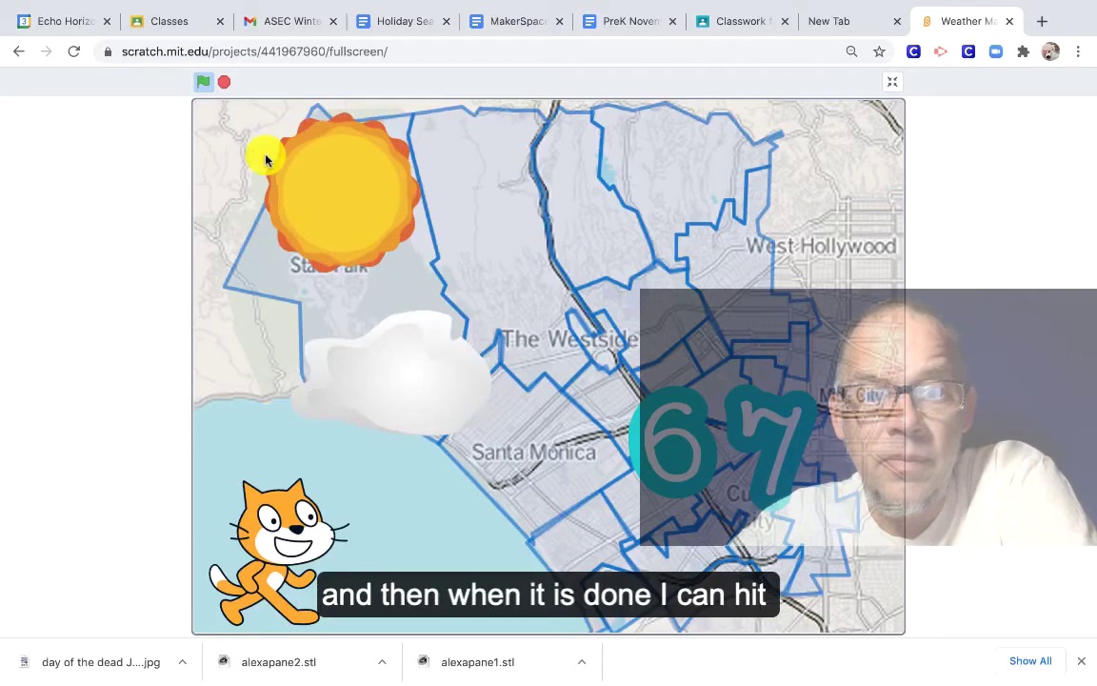
{"action": "left_click", "coordinate": [224, 86]}
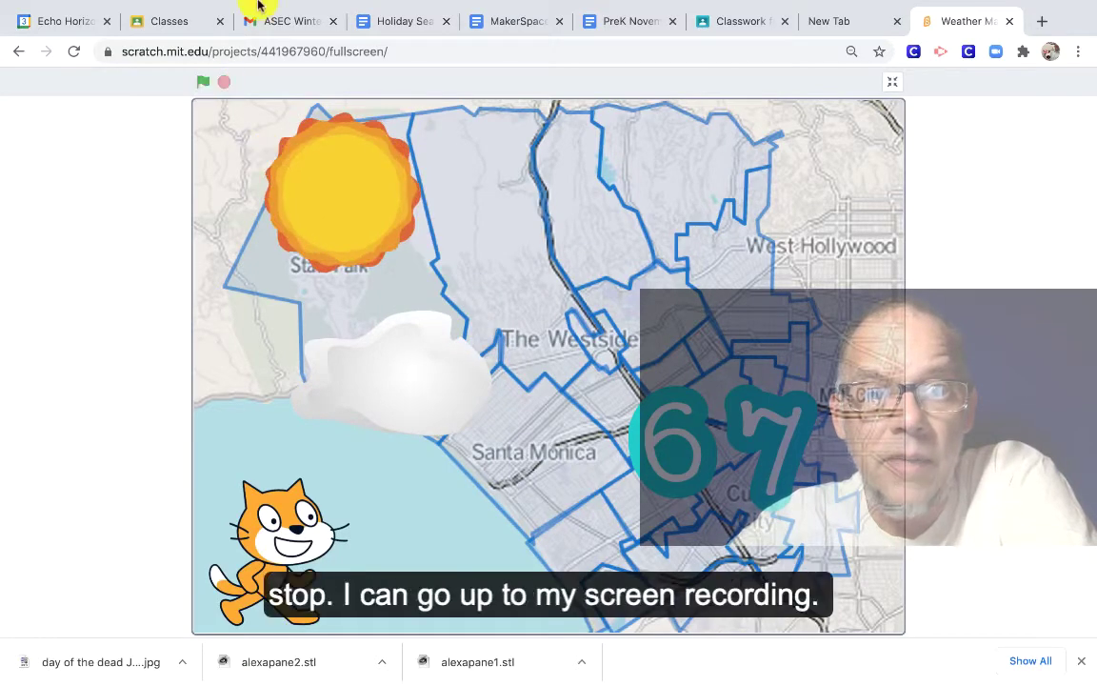
Return to QuickTime Player and stop the screen recording.
{"action": "mouse_move", "coordinate": [257, 7]}
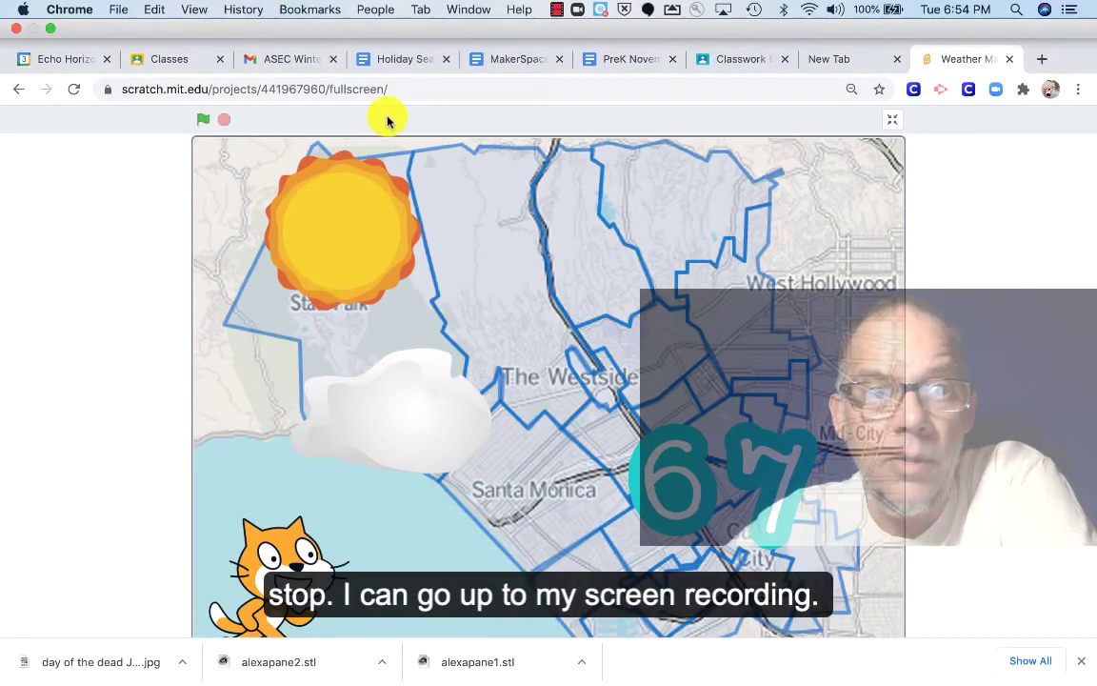
{"action": "key", "text": "ctrl+Up"}
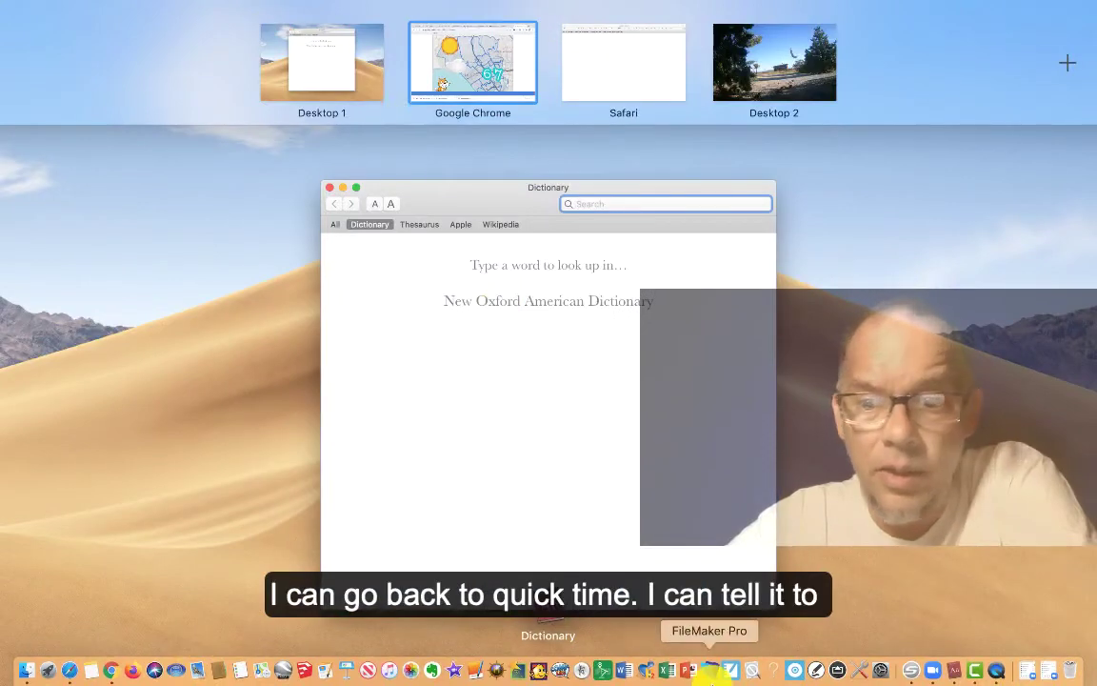
{"action": "left_click", "coordinate": [998, 670]}
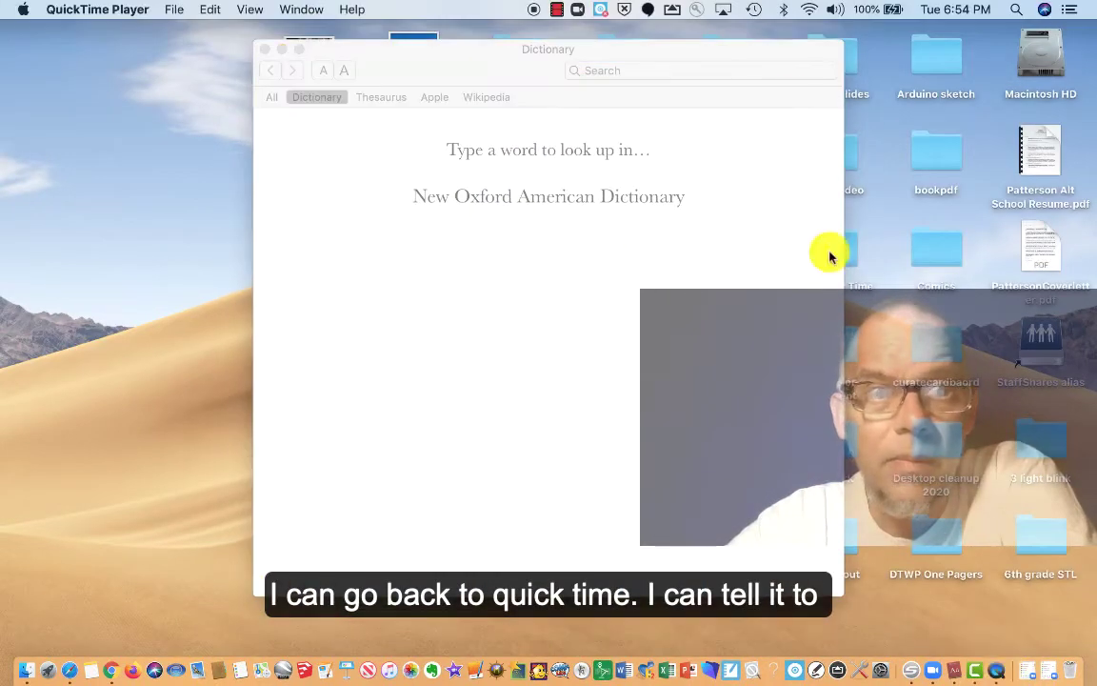
{"action": "left_click", "coordinate": [535, 11]}
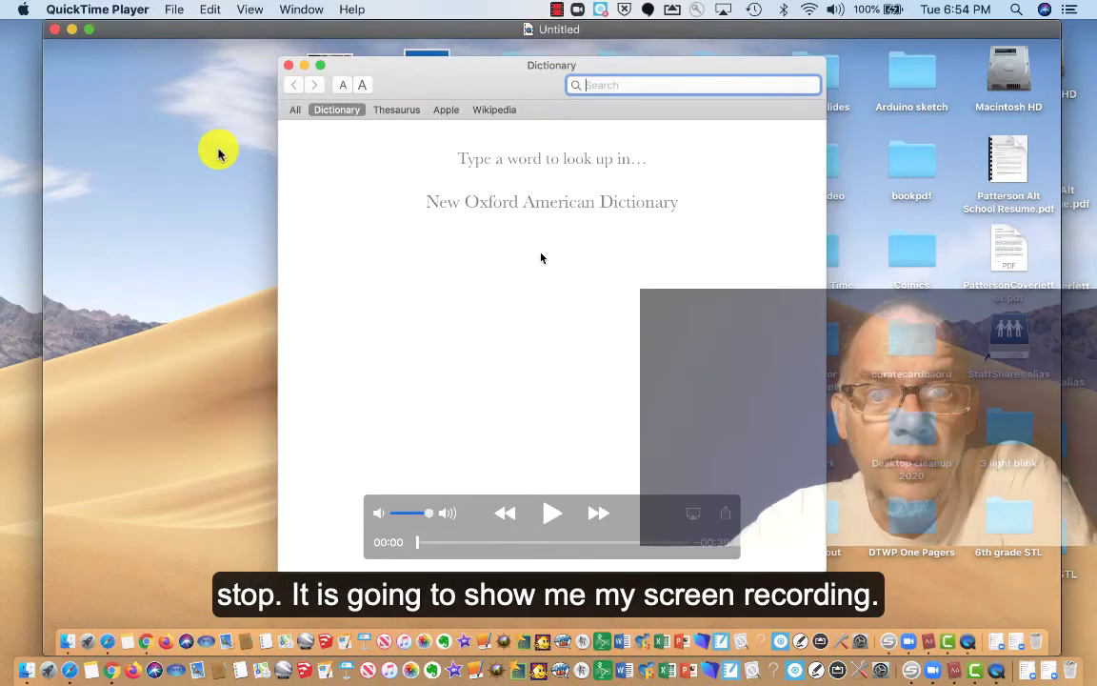
Save the recording as 'weather recording.mov'.
{"action": "left_click", "coordinate": [172, 9]}
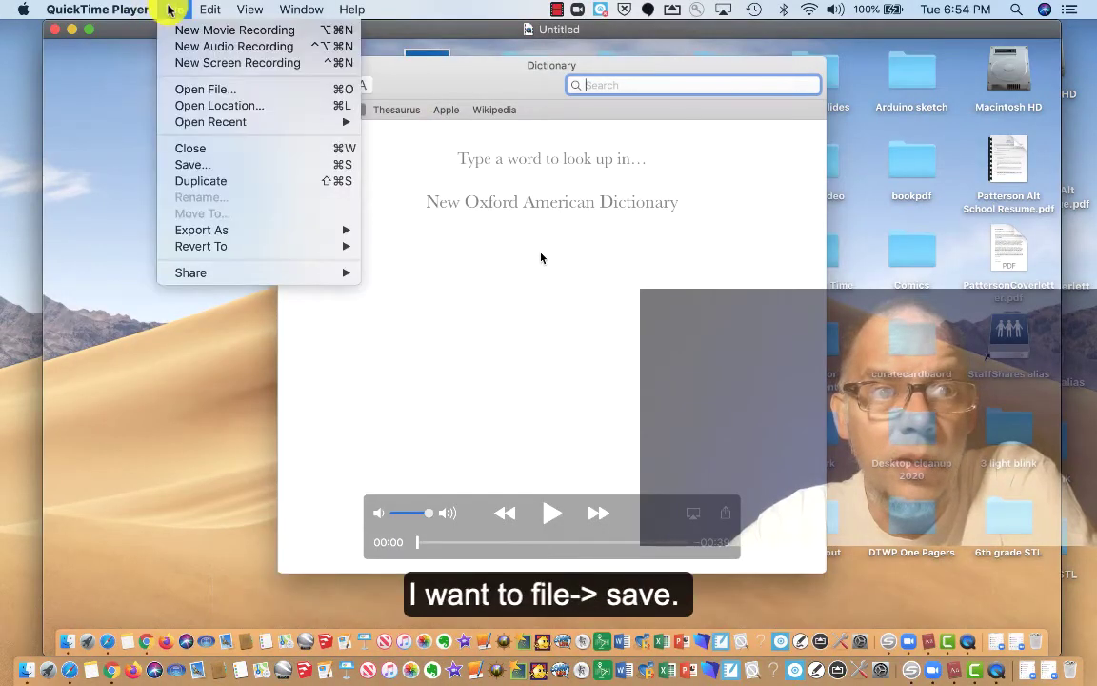
{"action": "left_click", "coordinate": [186, 165]}
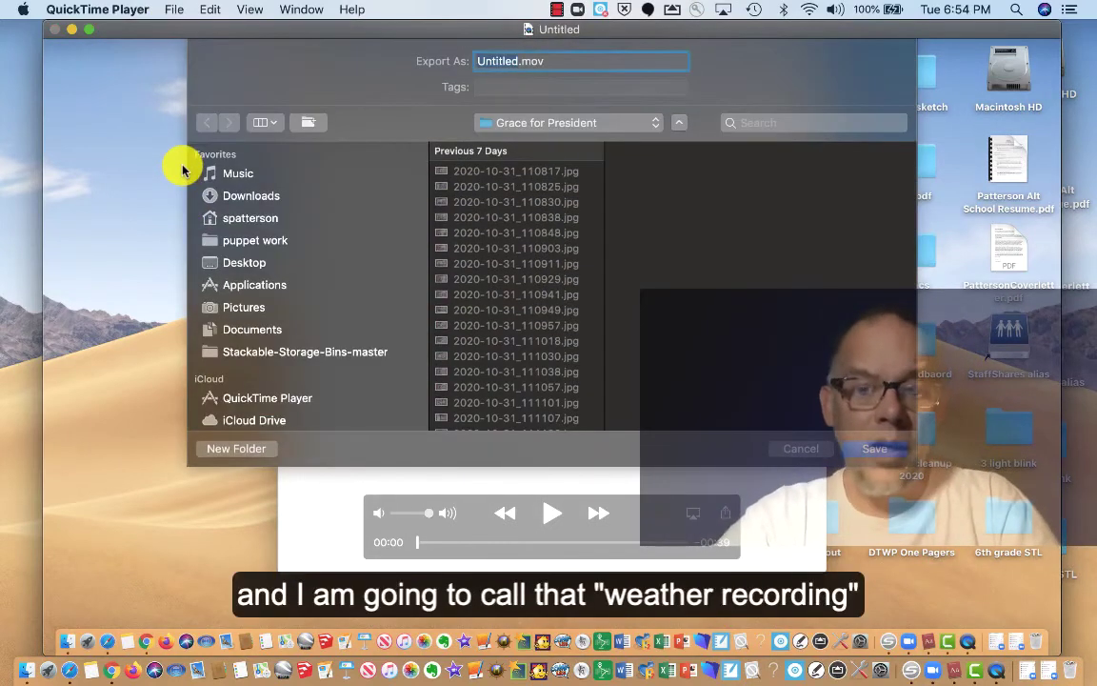
{"action": "type", "text": "weather "}
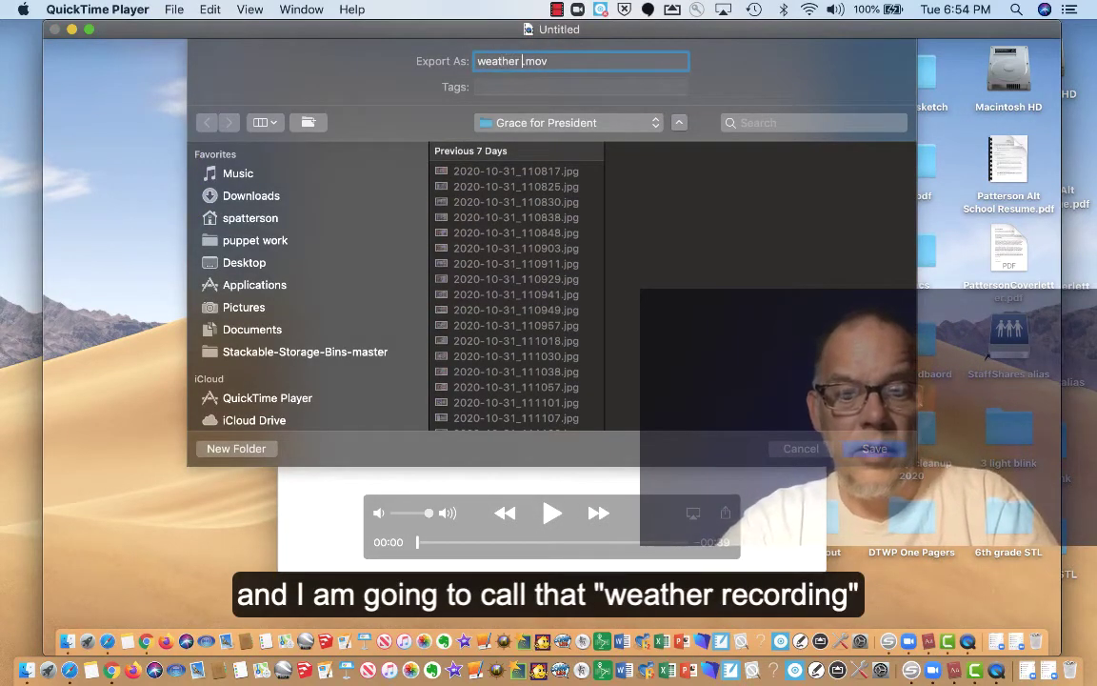
{"action": "type", "text": "recording"}
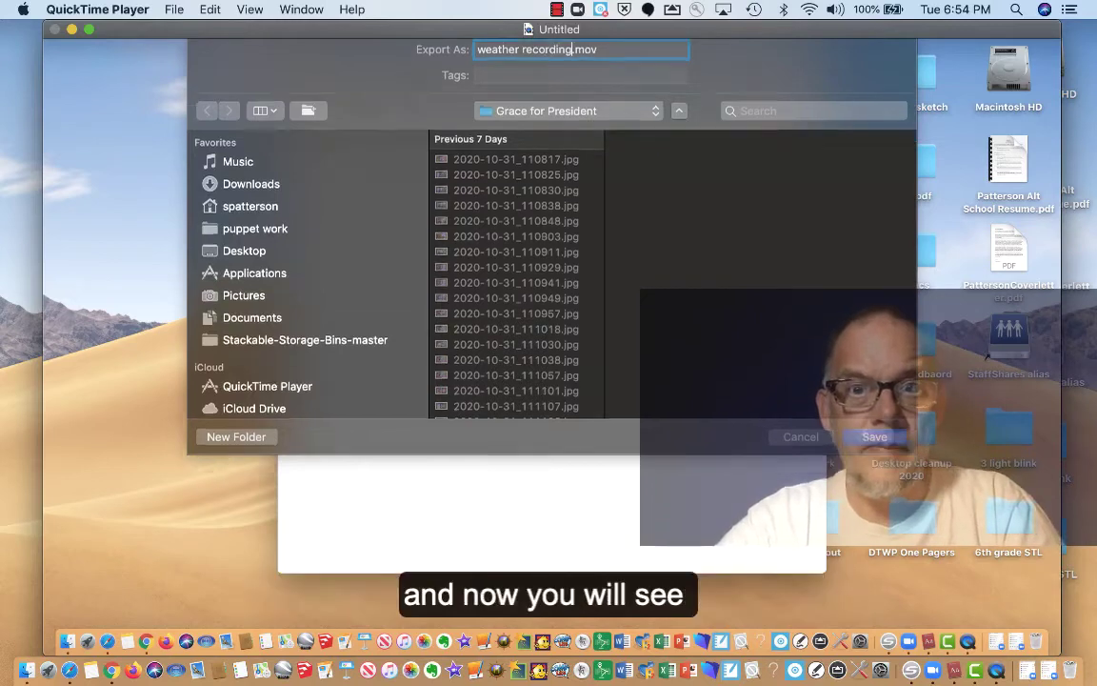
{"action": "key", "text": "Return"}
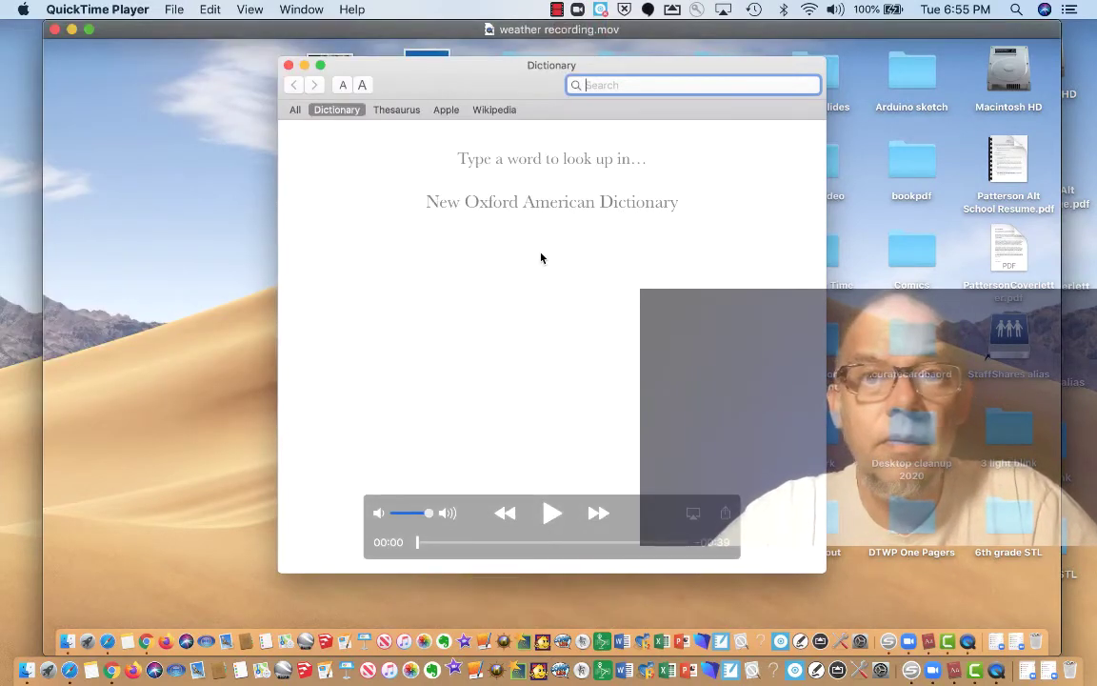
Play back the saved recording, then switch to iMovie's projects browser and its Create New tile.
{"action": "key", "text": "space"}
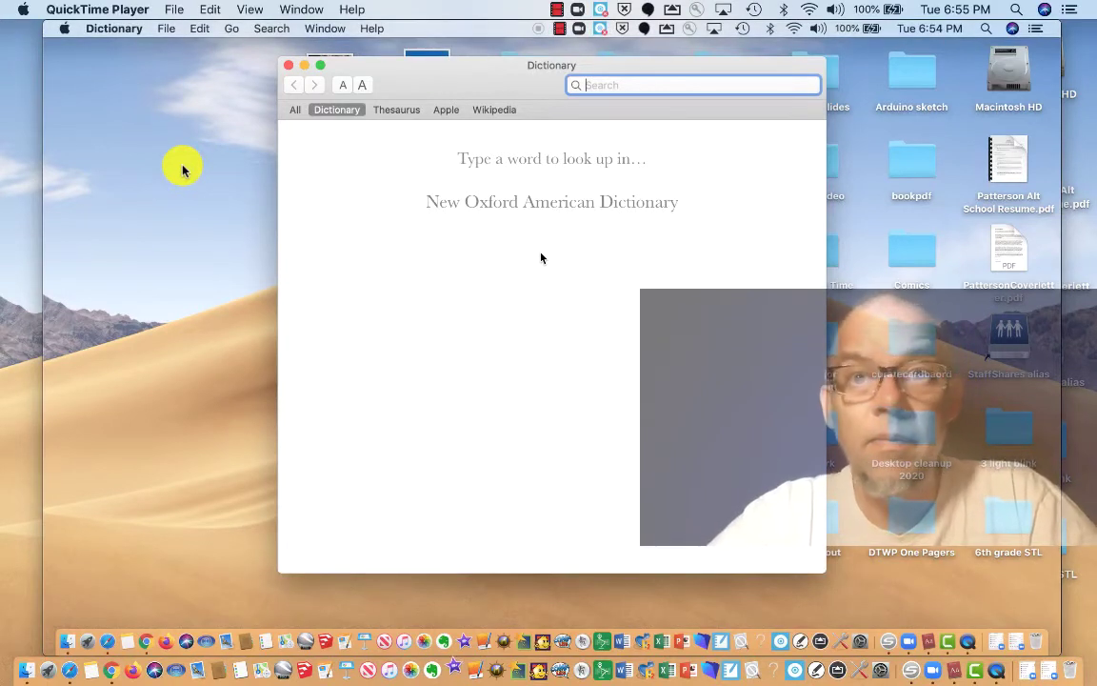
{"action": "key", "text": "super+Tab"}
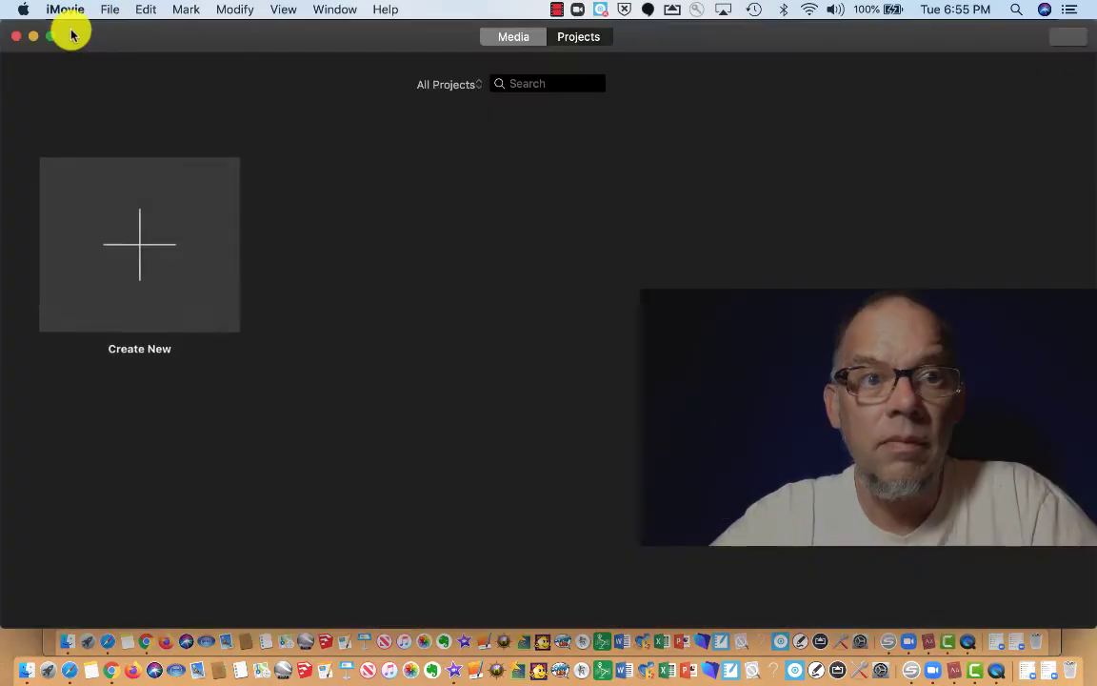
{"action": "left_click", "coordinate": [109, 10]}
{"action": "left_click", "coordinate": [96, 236]}
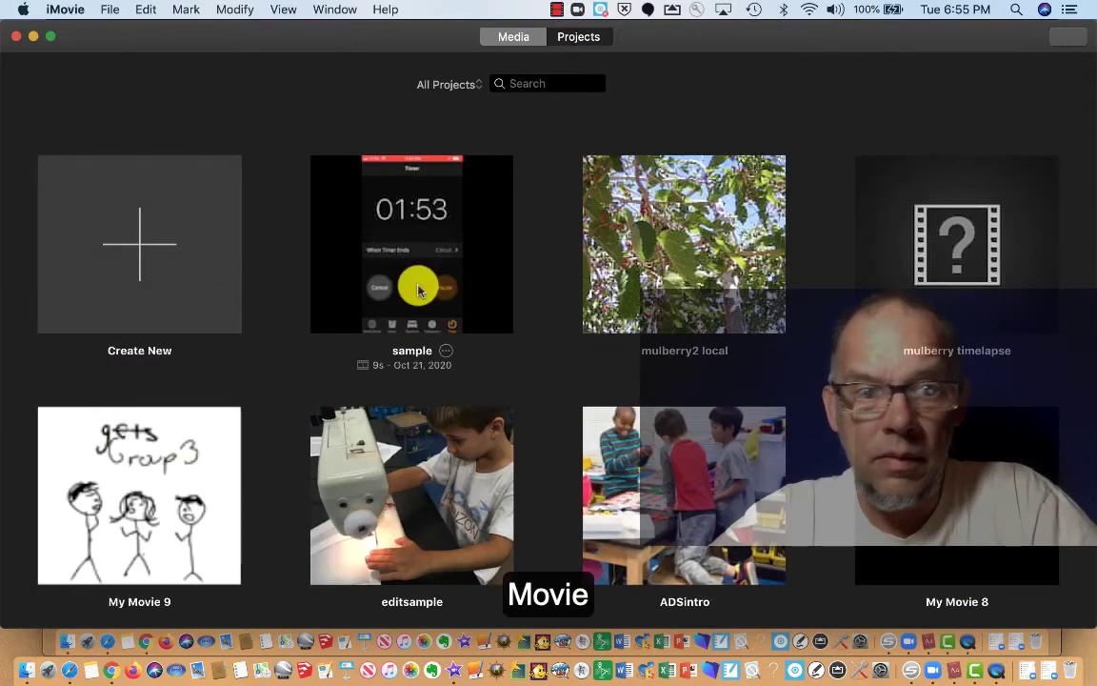
Create the new movie project My Movie 11 and browse the drive in Import Media.
{"action": "left_click", "coordinate": [159, 243]}
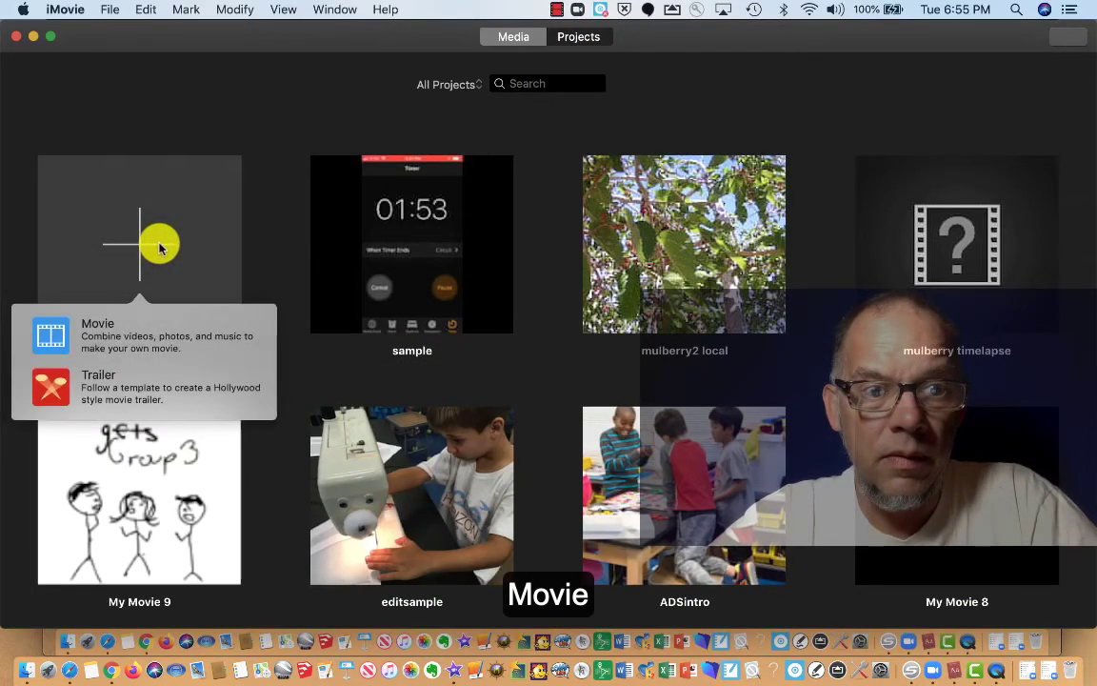
{"action": "left_click", "coordinate": [107, 354]}
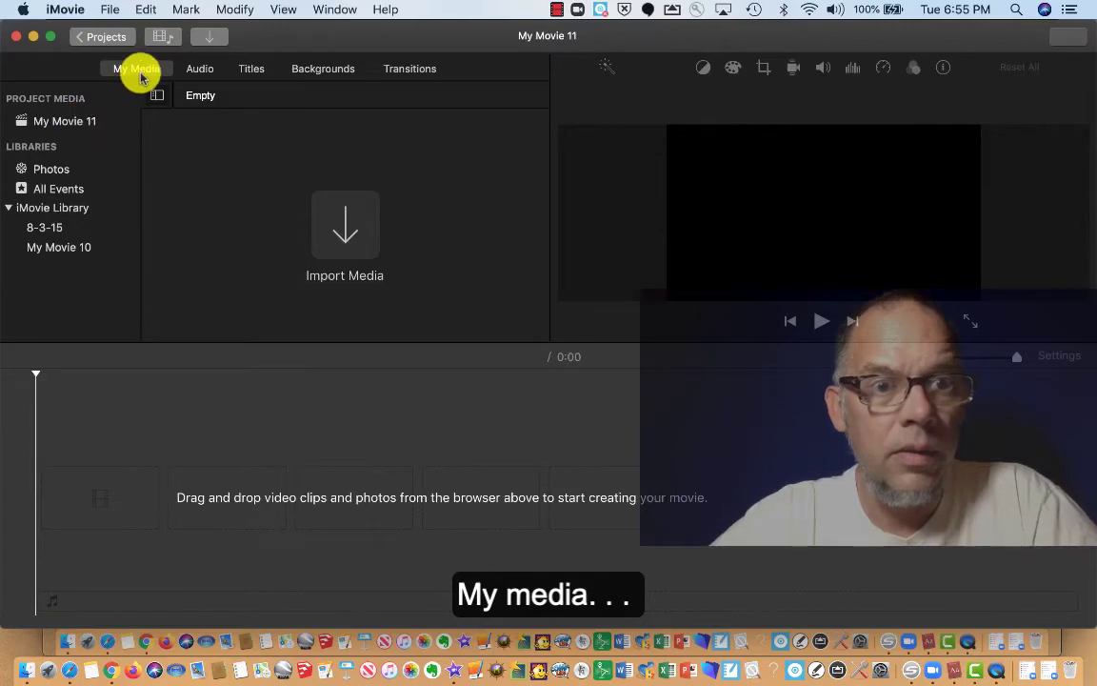
{"action": "left_click", "coordinate": [341, 233]}
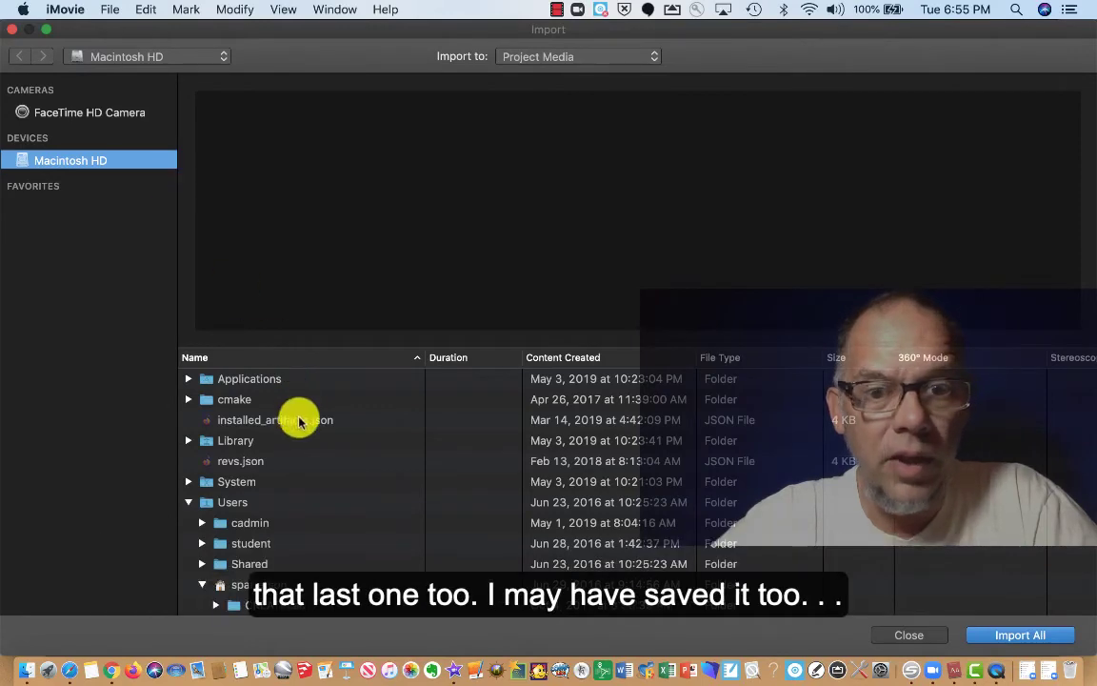
{"action": "scroll", "coordinate": [298, 422], "scroll_direction": "down", "scroll_amount": 2}
{"action": "scroll", "coordinate": [298, 422], "scroll_direction": "down", "scroll_amount": 8}
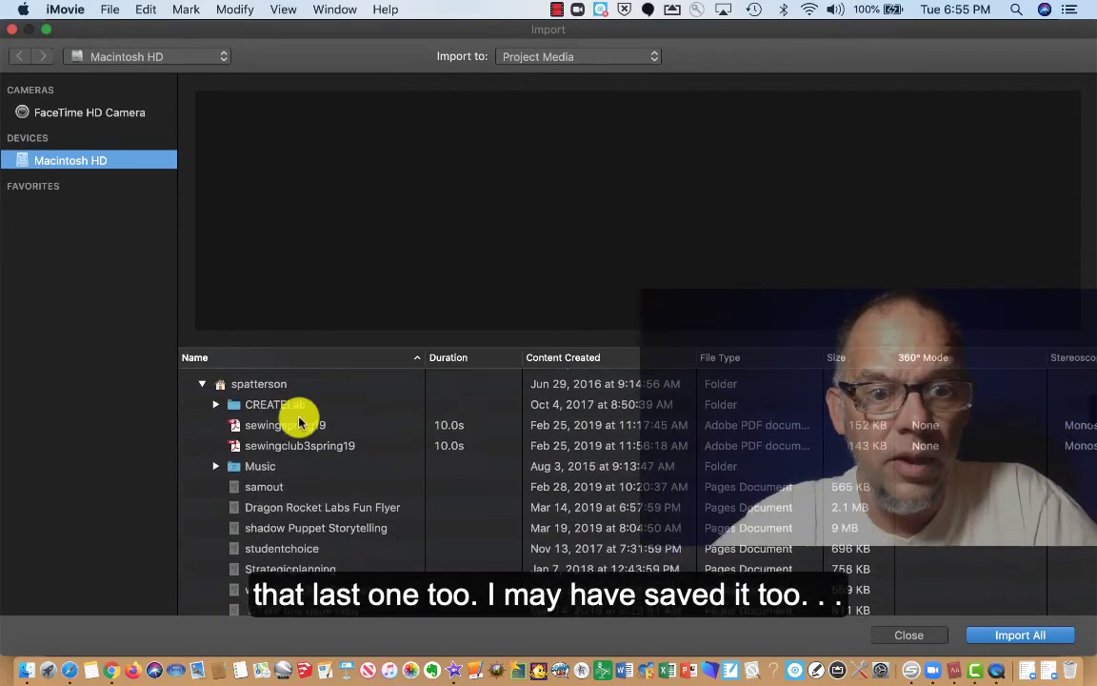
{"action": "scroll", "coordinate": [298, 422], "scroll_direction": "up", "scroll_amount": 3}
{"action": "scroll", "coordinate": [298, 422], "scroll_direction": "down", "scroll_amount": 4}
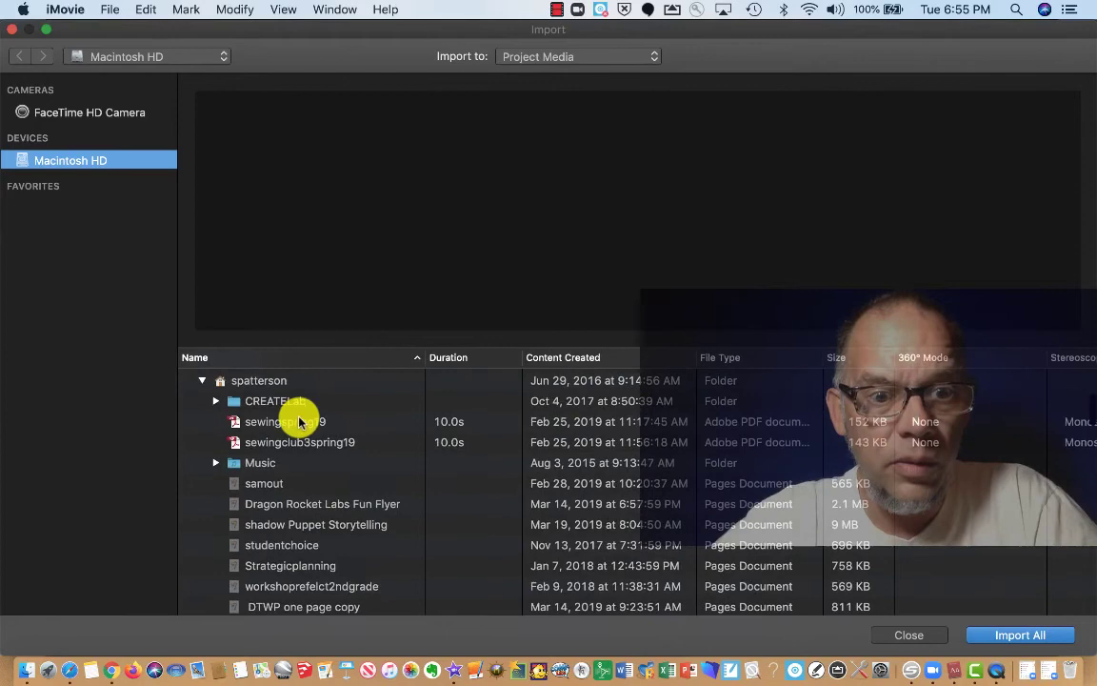
{"action": "scroll", "coordinate": [298, 422], "scroll_direction": "up", "scroll_amount": 9}
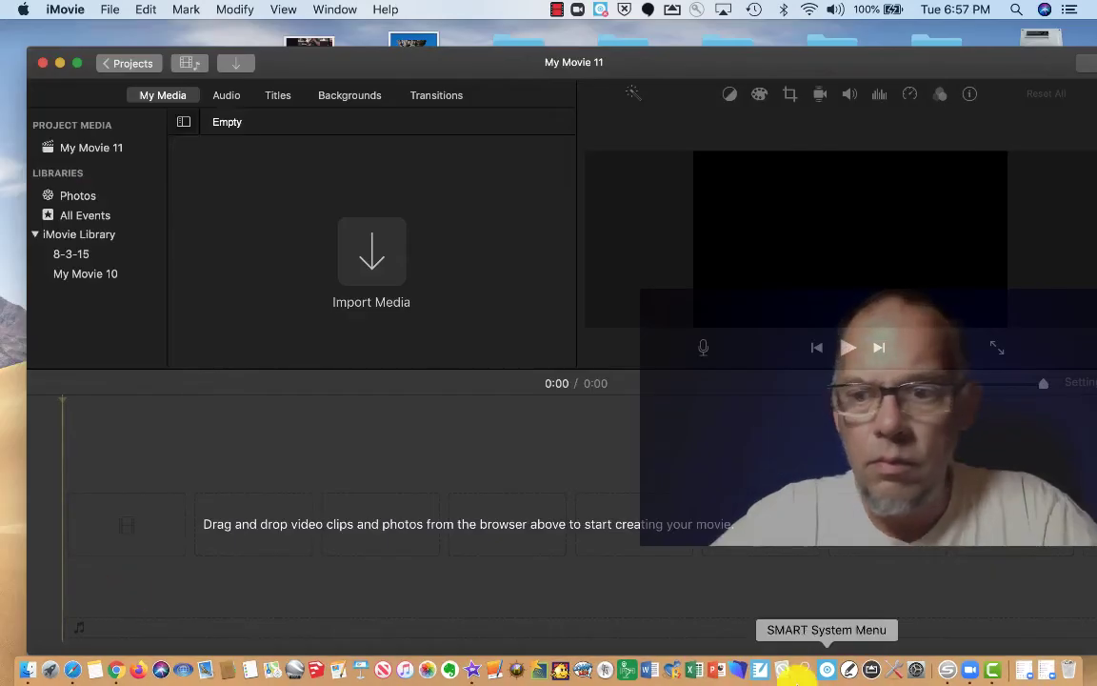
Launch QuickTime Player again through Spotlight search.
{"action": "key", "text": "super+space"}
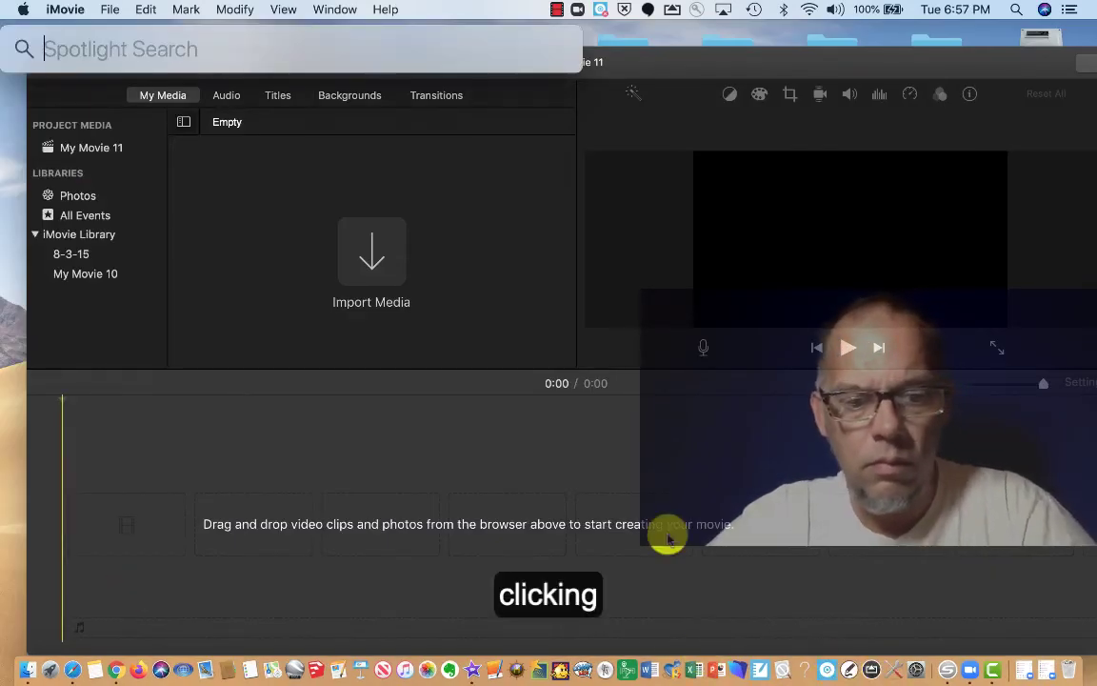
{"action": "type", "text": "qi"}
{"action": "key", "text": "BackSpace"}
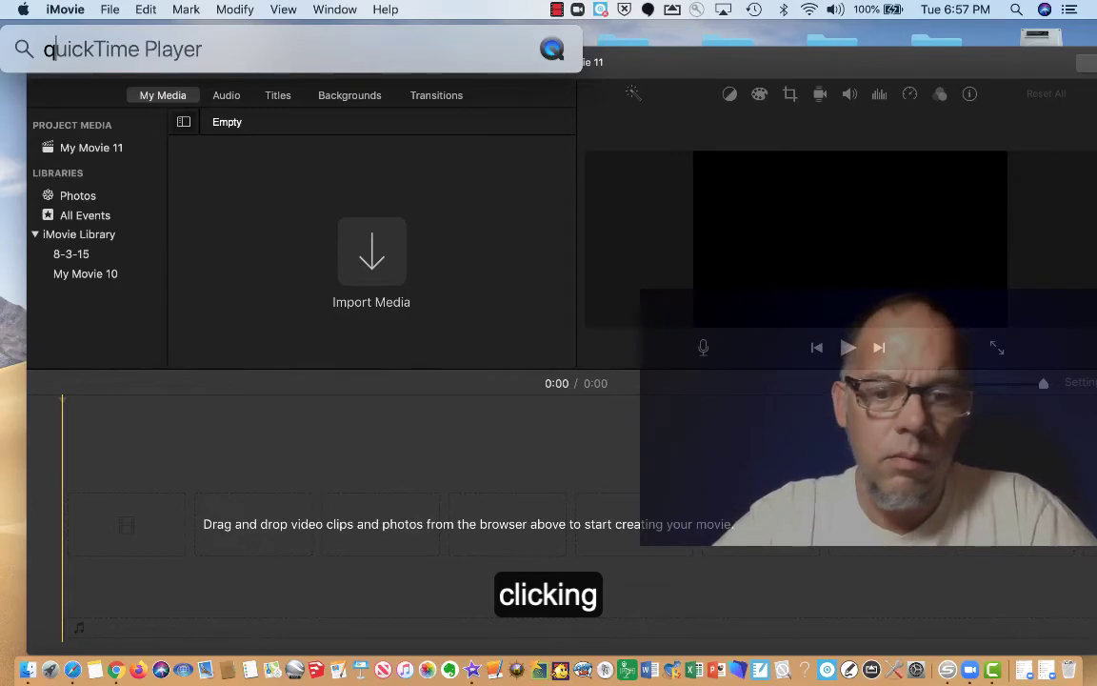
{"action": "type", "text": "u"}
{"action": "key", "text": "Return"}
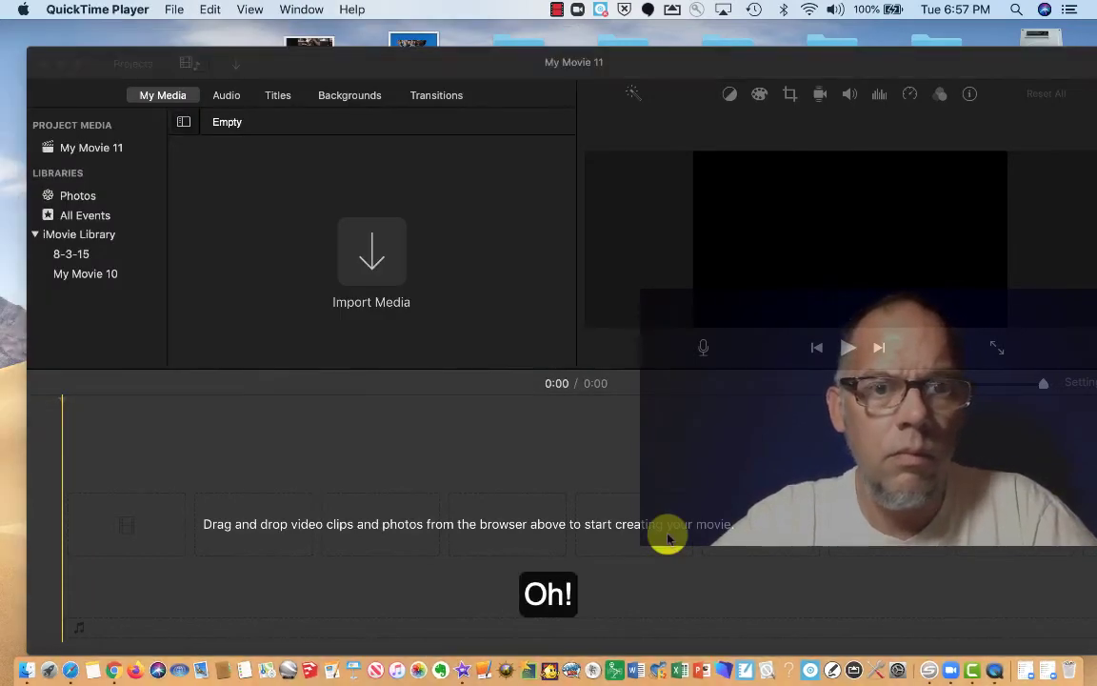
Drag weather recording.mov from the Open dialog onto the iMovie timeline, then cancel the dialog.
{"action": "key", "text": "super+o"}
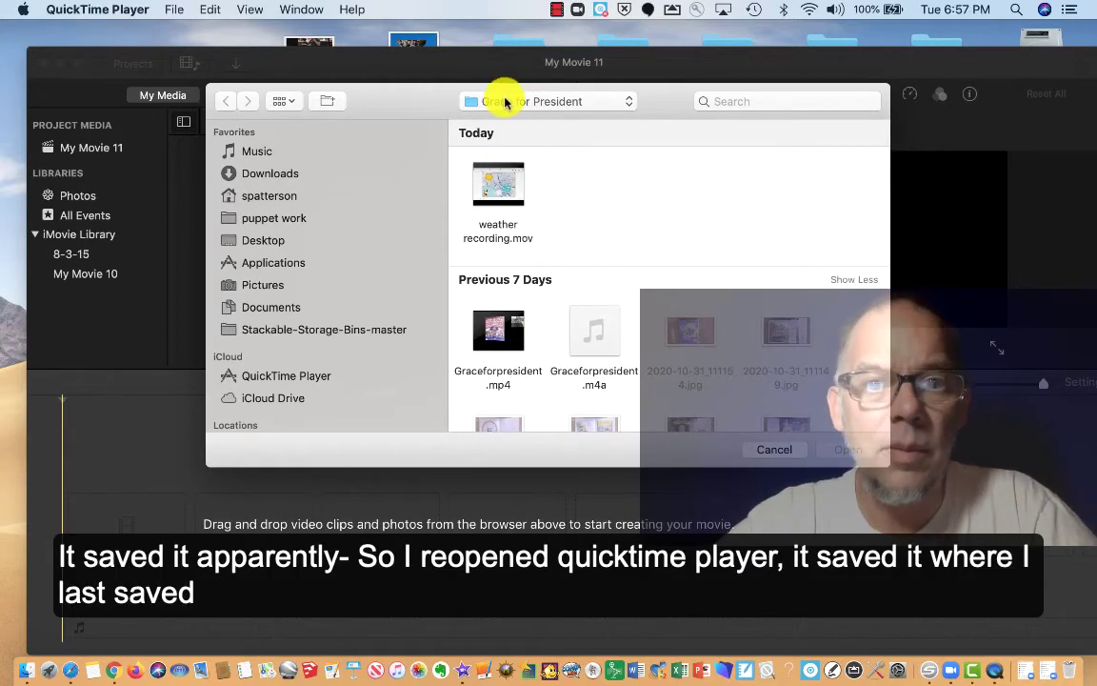
{"action": "mouse_move", "coordinate": [509, 166]}
{"action": "left_click_drag", "start_coordinate": [514, 176], "coordinate": [159, 522]}
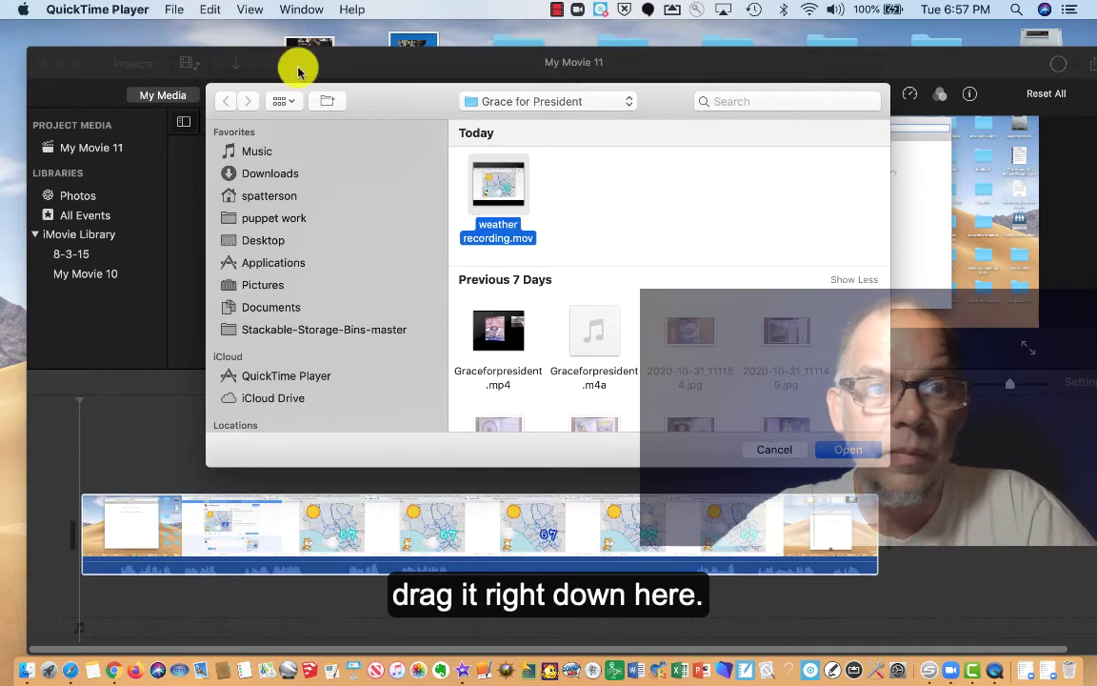
{"action": "left_click", "coordinate": [796, 449]}
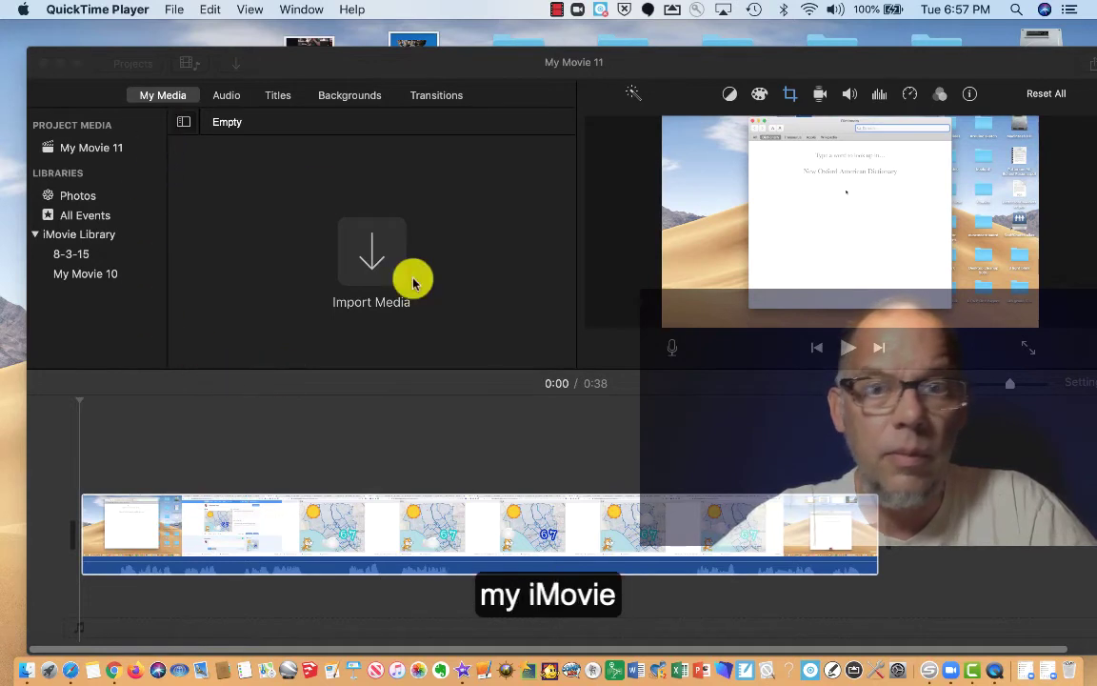
Preview the clip, pause at 0:18 with crop controls shown, and drag its volume to 0%.
{"action": "left_click", "coordinate": [312, 466]}
{"action": "left_click", "coordinate": [838, 349]}
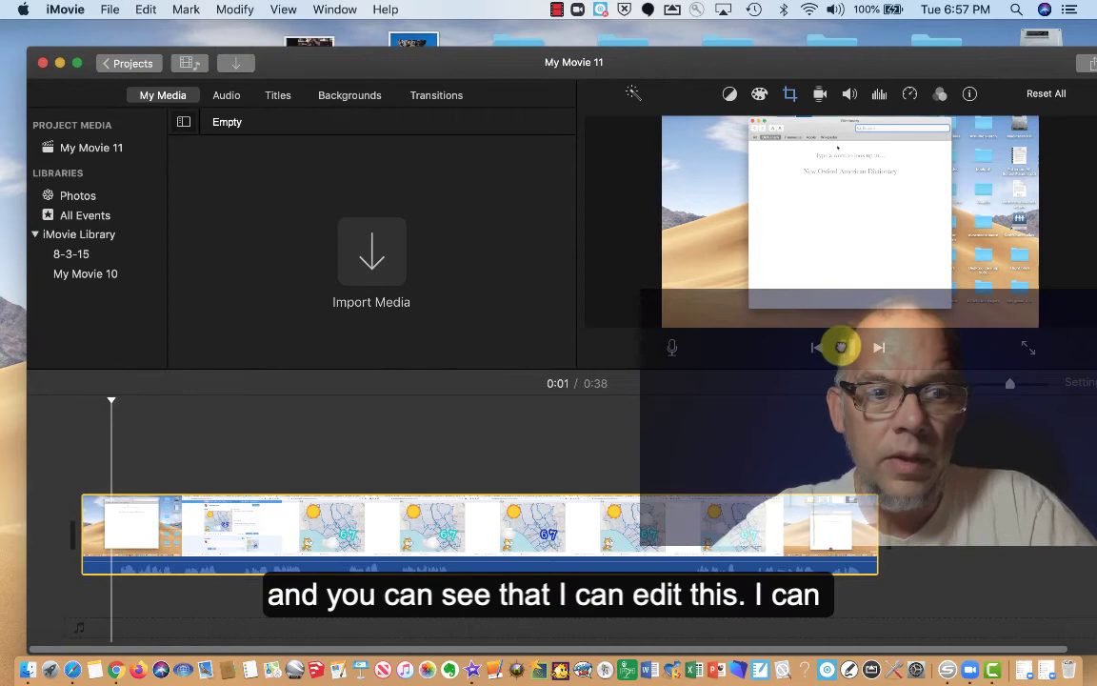
{"action": "left_click", "coordinate": [304, 416]}
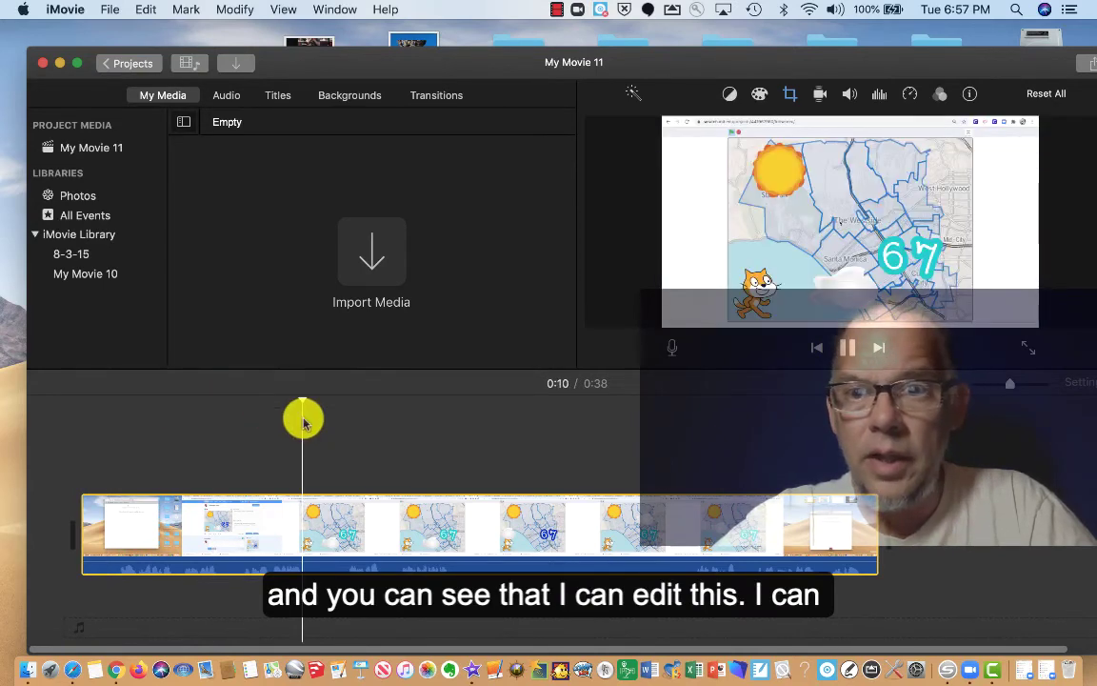
{"action": "key", "text": "c"}
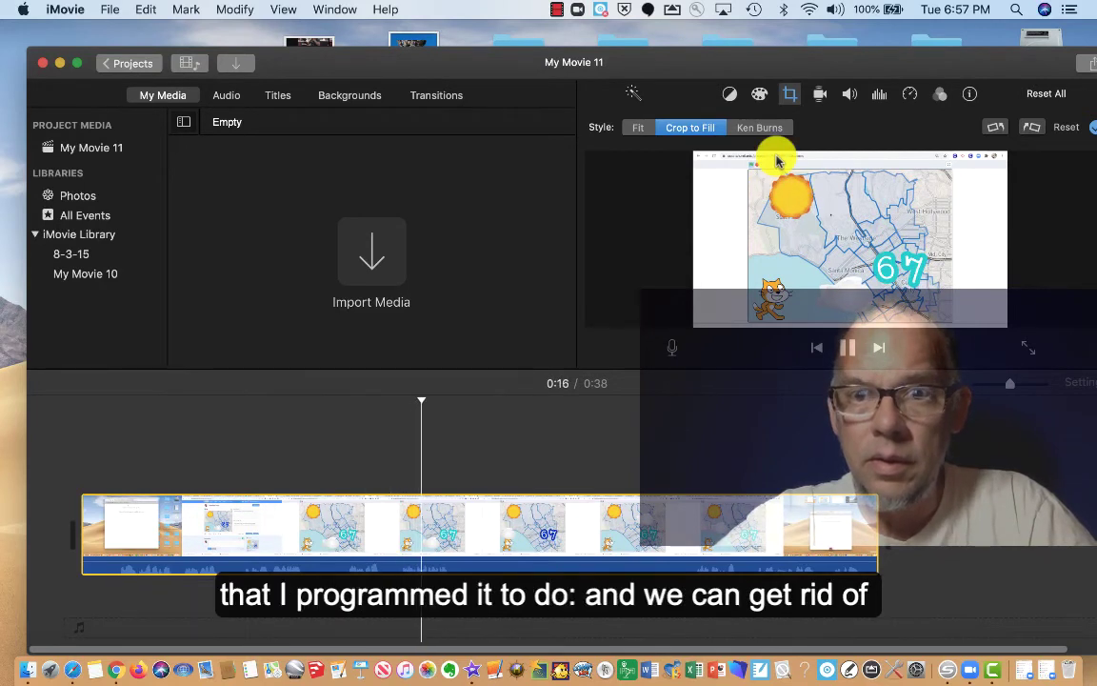
{"action": "key", "text": "space"}
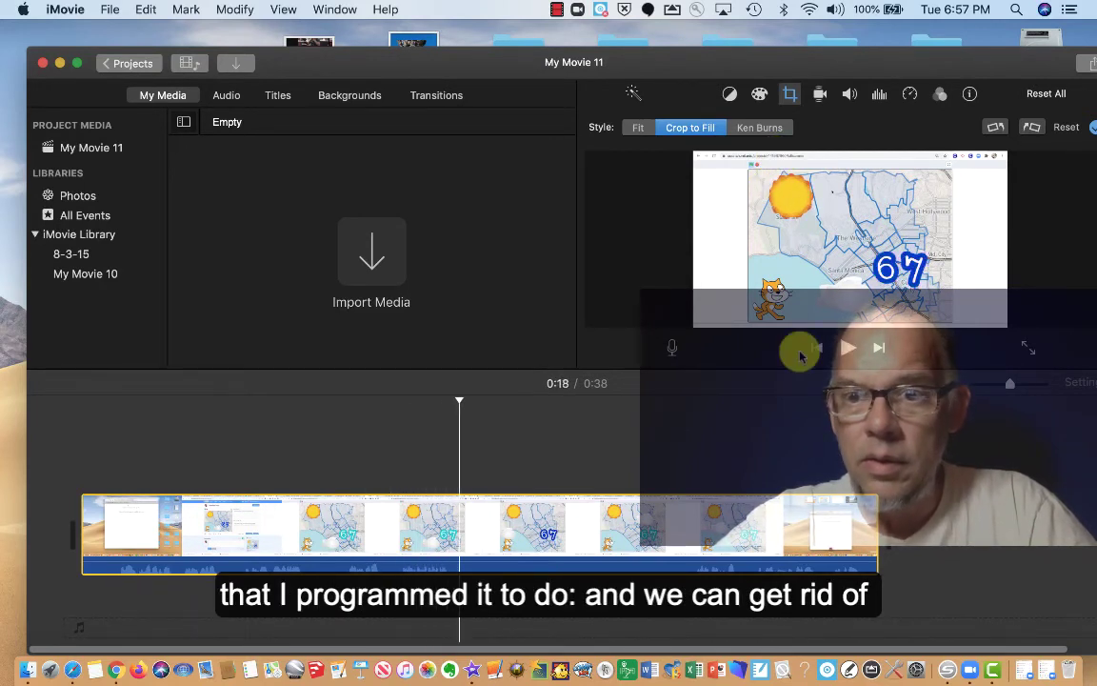
{"action": "left_click_drag", "start_coordinate": [842, 563], "coordinate": [844, 595]}
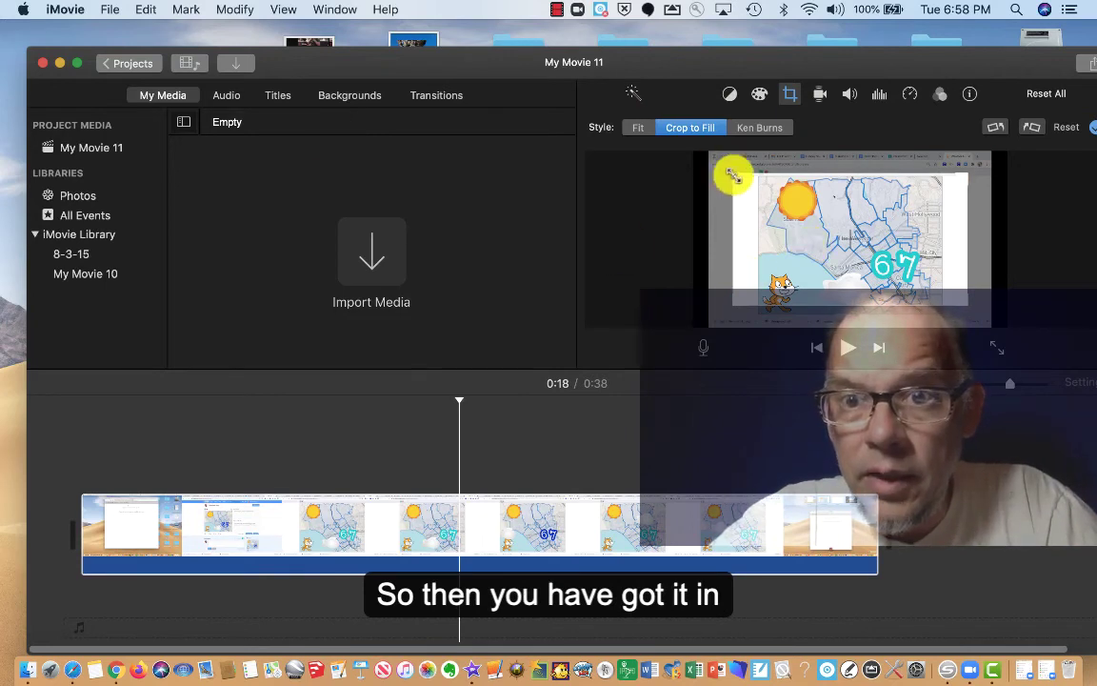
Enlarge the Crop to Fill frame from its top-left corner and center it over the weather map.
{"action": "left_click_drag", "start_coordinate": [730, 174], "coordinate": [712, 164]}
{"action": "left_click_drag", "start_coordinate": [850, 237], "coordinate": [844, 245]}
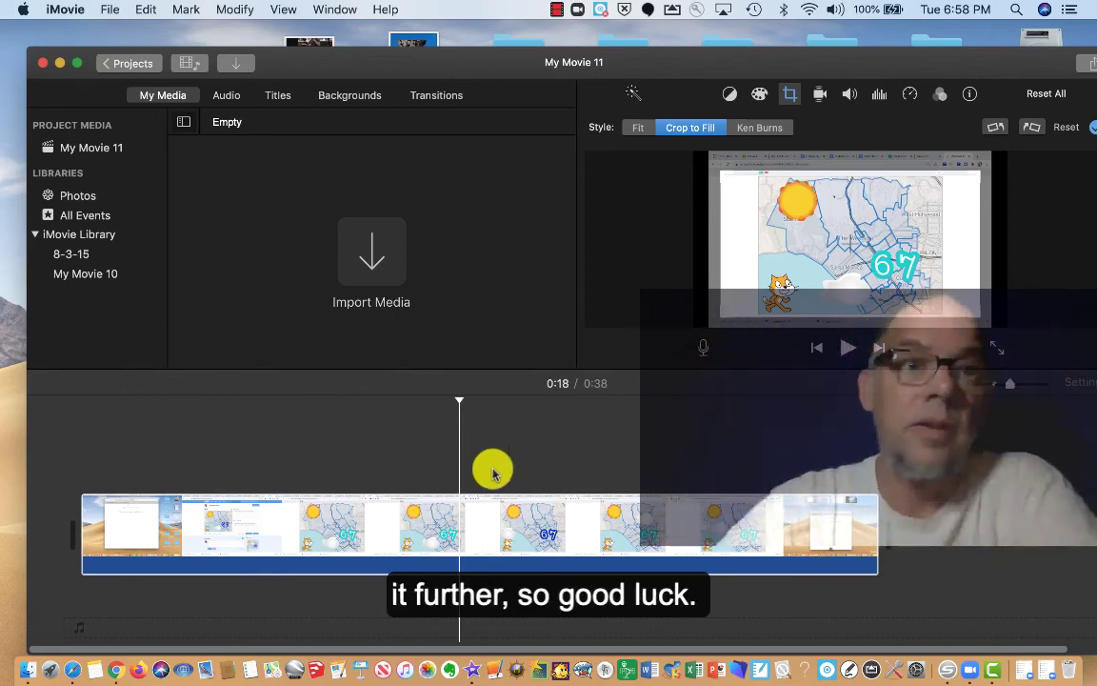
{"action": "left_click", "coordinate": [558, 10]}
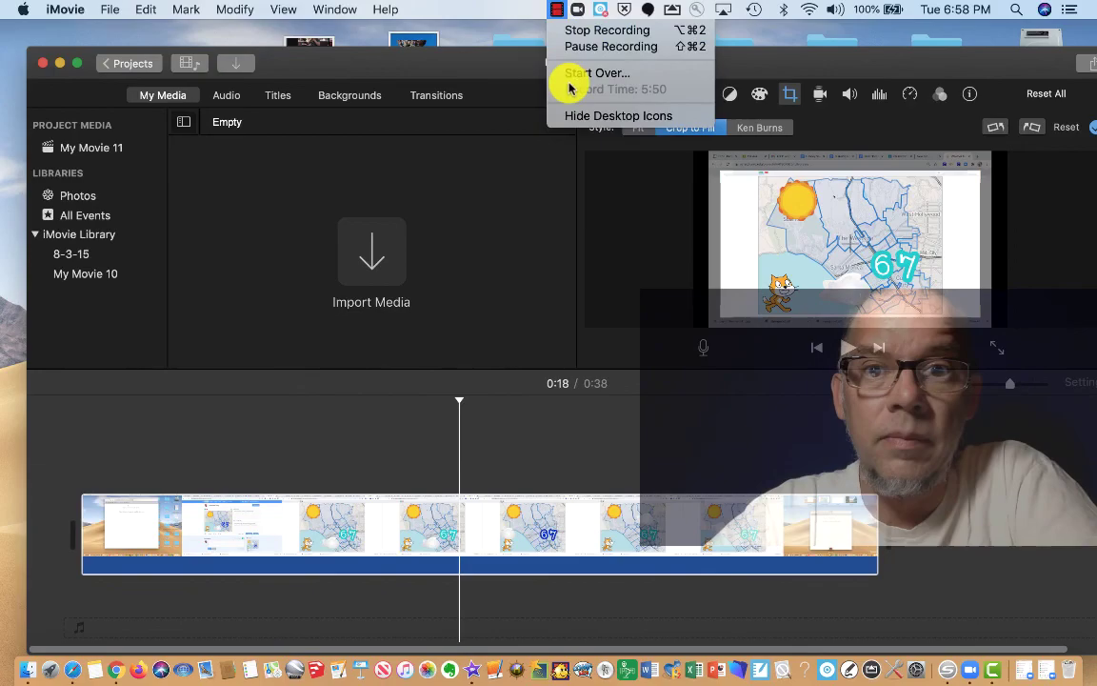